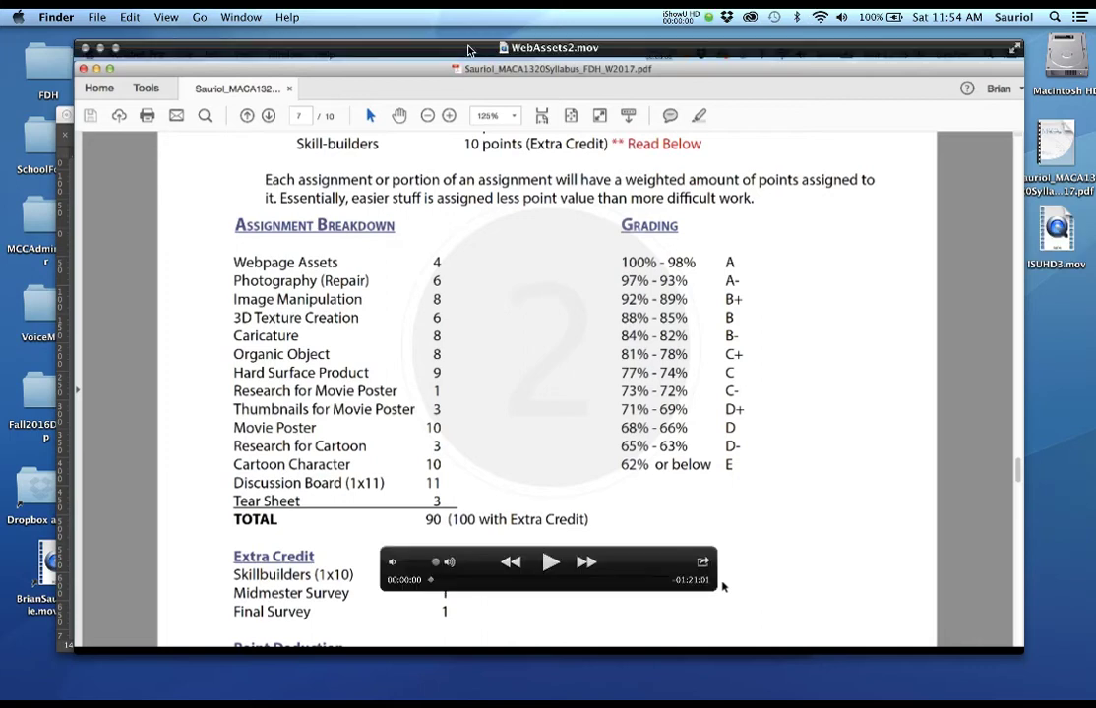
# Bring QuickTime Player forward and scrub the WebAssets2 movie to about 00:18:39.
pyautogui.moveTo(460, 56); pyautogui.dragTo(460, 59)
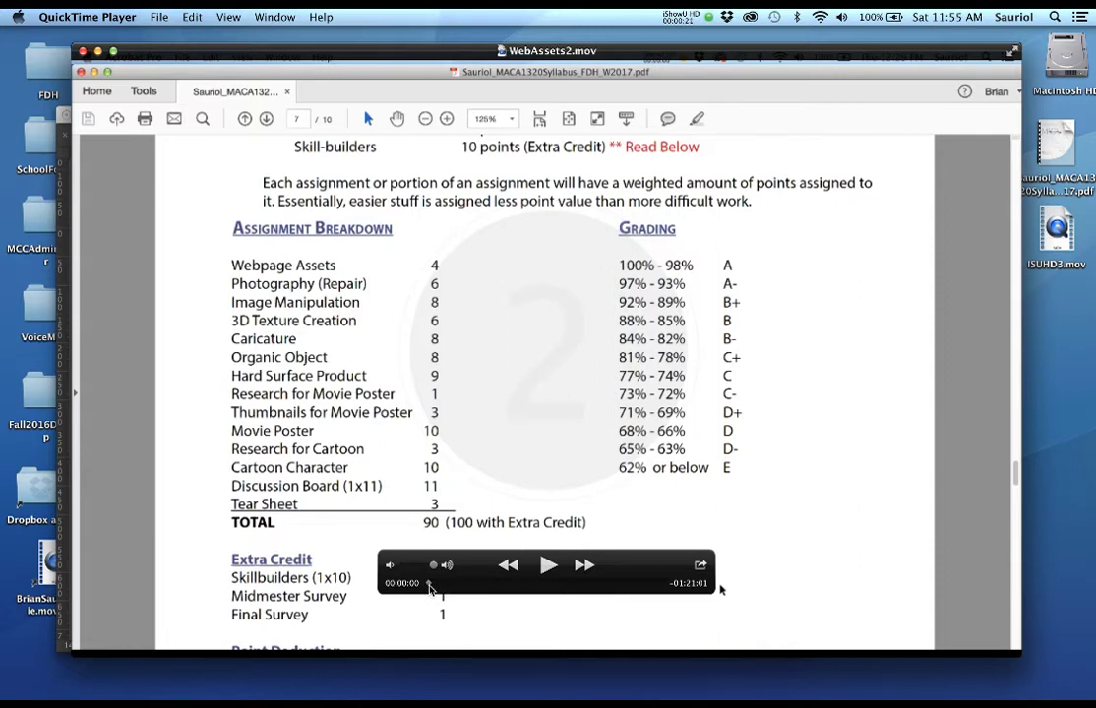
pyautogui.moveTo(429, 587); pyautogui.dragTo(483, 590)
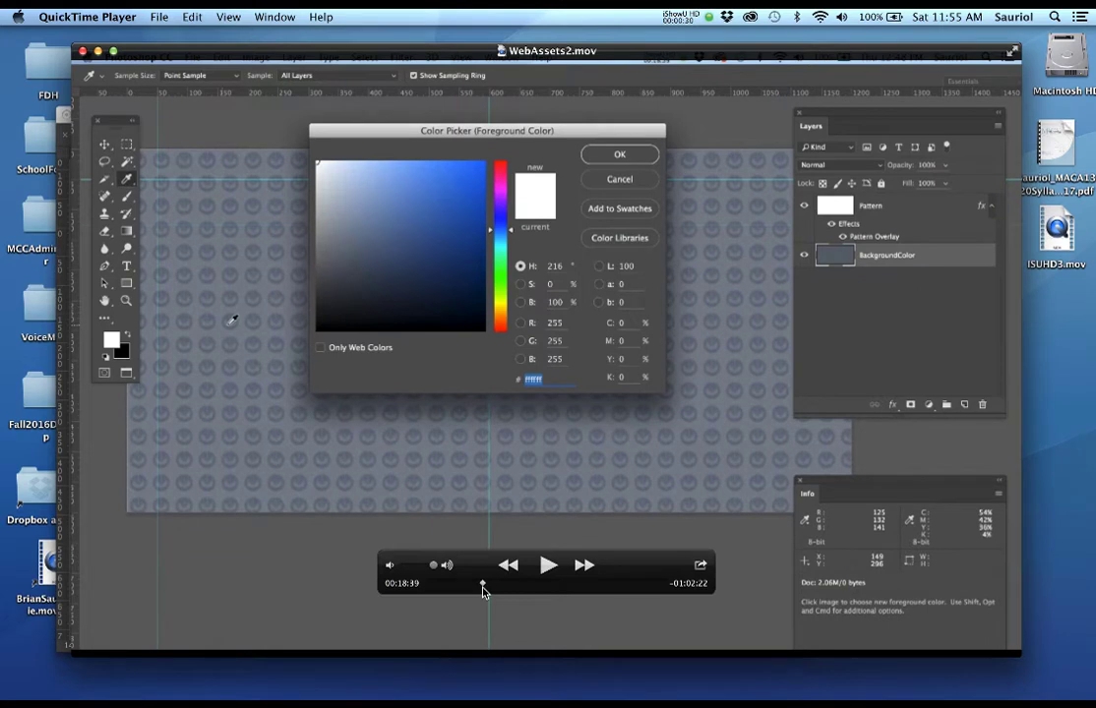
# Scrub the movie to its end at 01:21:01, then switch to the live portfolio page in Chrome.
pyautogui.moveTo(483, 590); pyautogui.dragTo(667, 602)
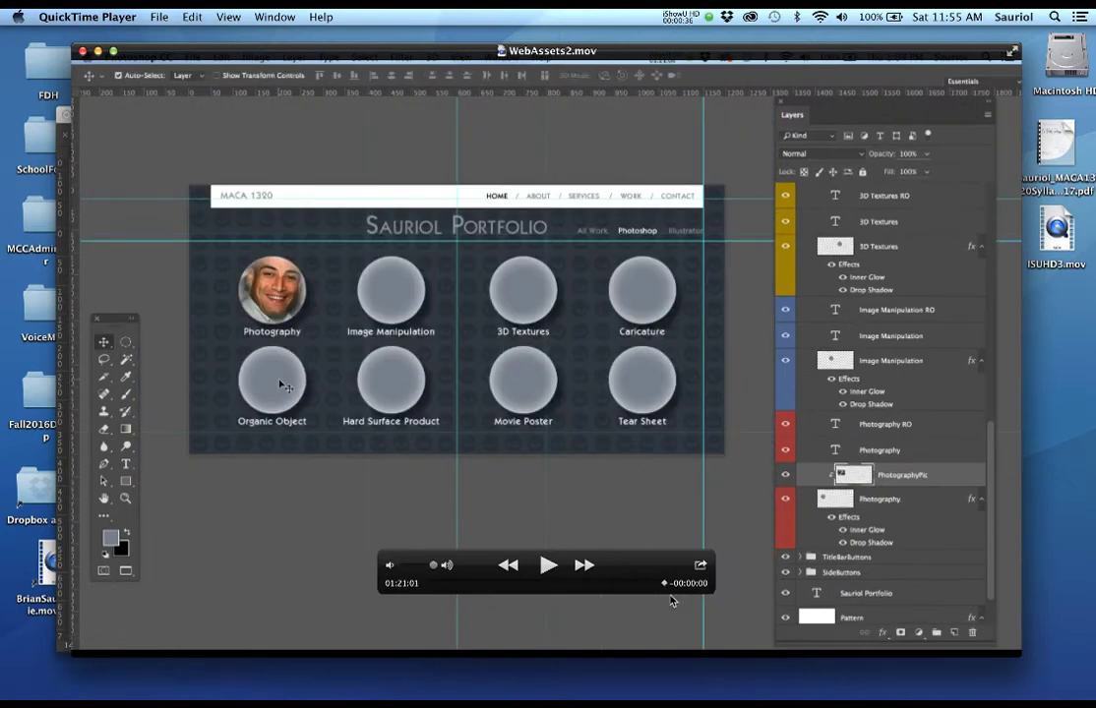
pyautogui.moveTo(675, 602)
pyautogui.mouseDown()
pyautogui.moveTo(665, 599)
pyautogui.moveTo(678, 594)
pyautogui.mouseUp()
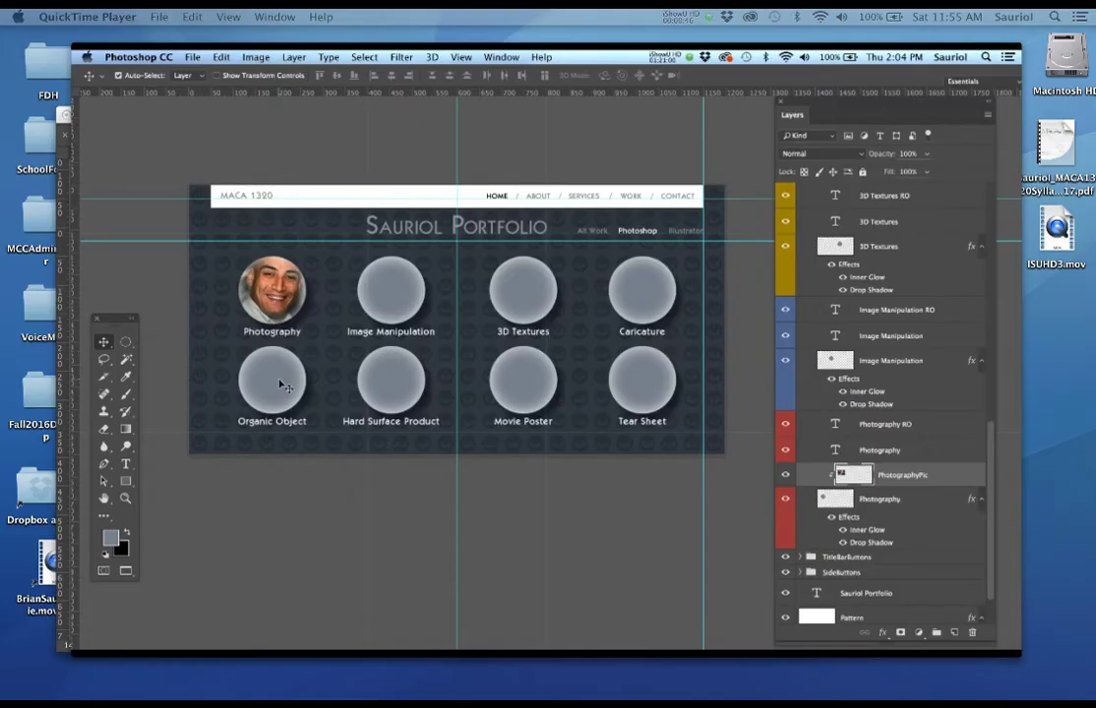
pyautogui.press('super+Tab')
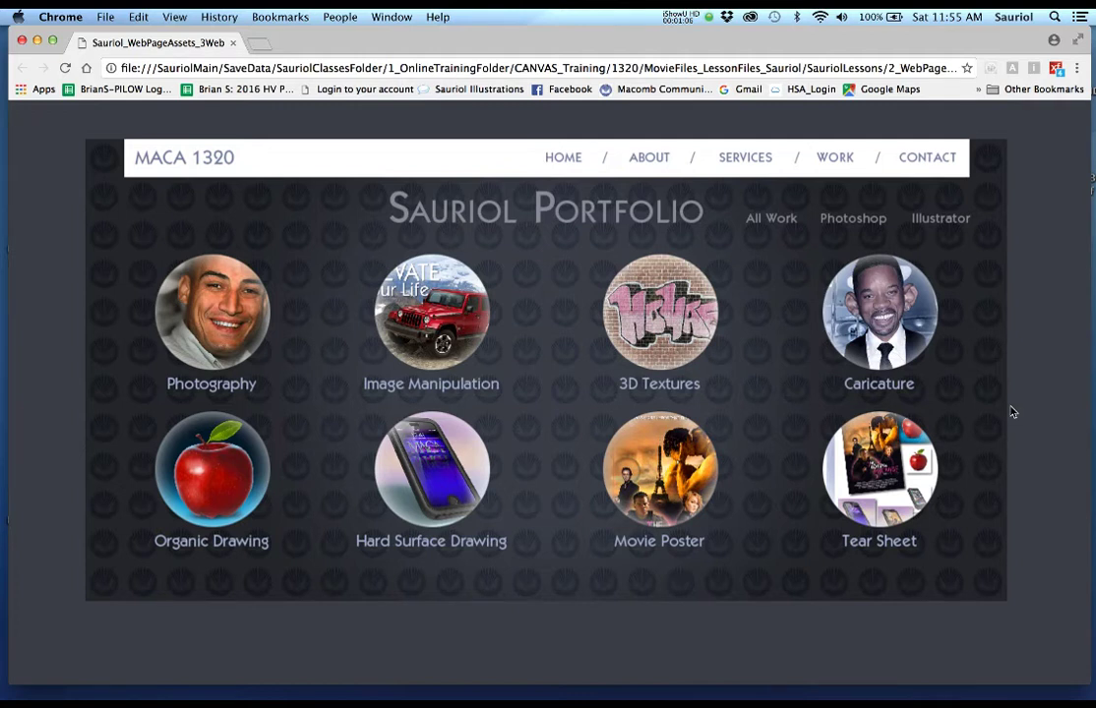
# Open the Photography gallery page from the portfolio's circular thumbnails.
pyautogui.click(302, 39)
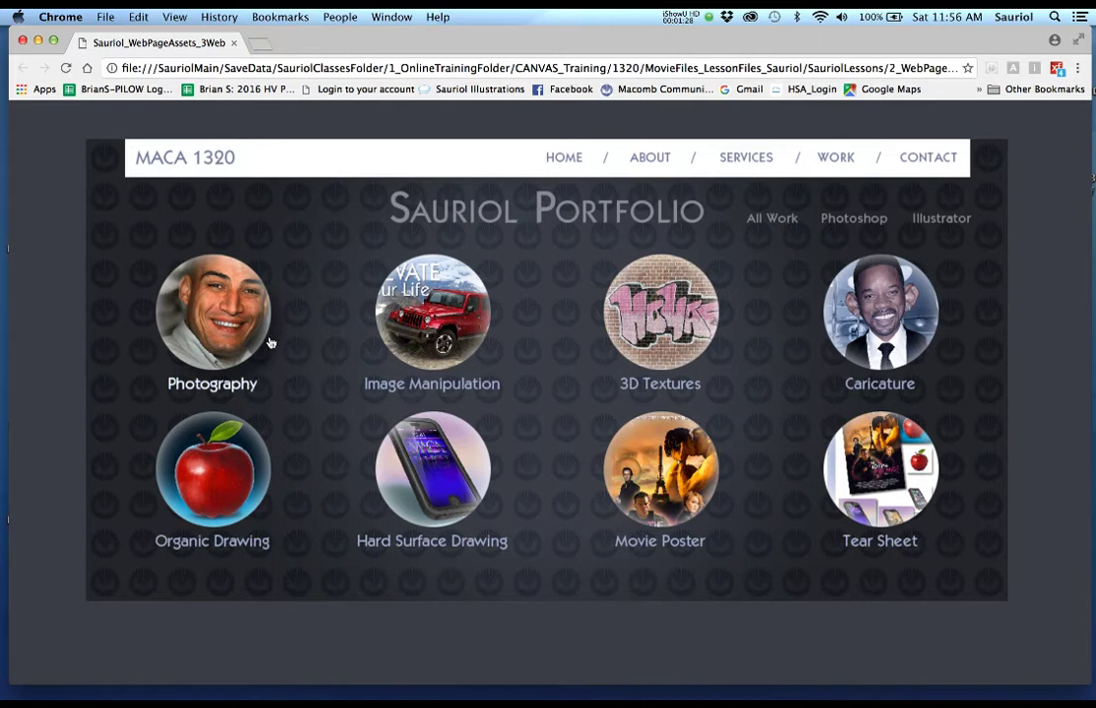
pyautogui.click(224, 309)
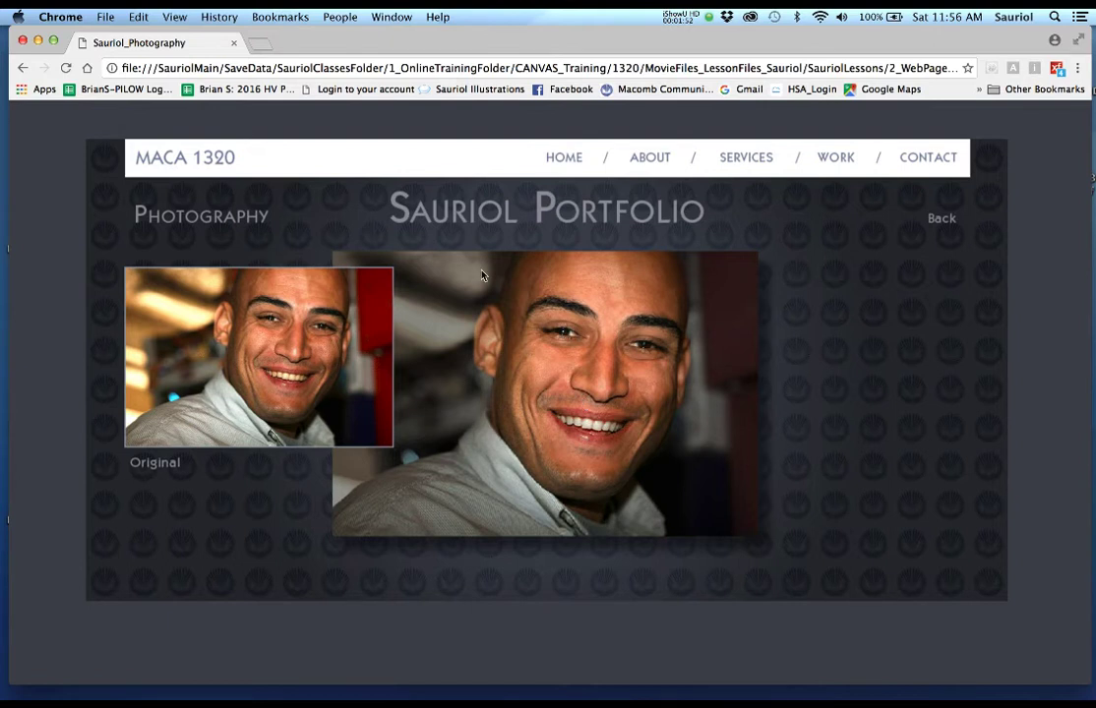
# Close Chrome and replay the lesson movie from near its start.
pyautogui.click(22, 41)
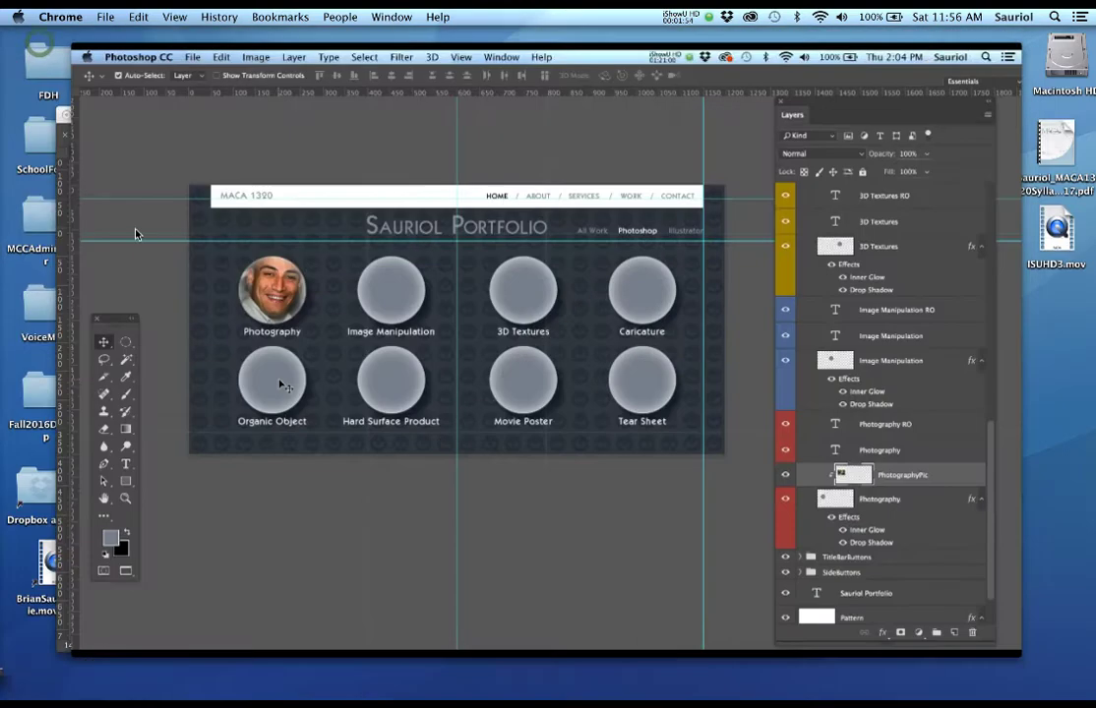
pyautogui.click(327, 528)
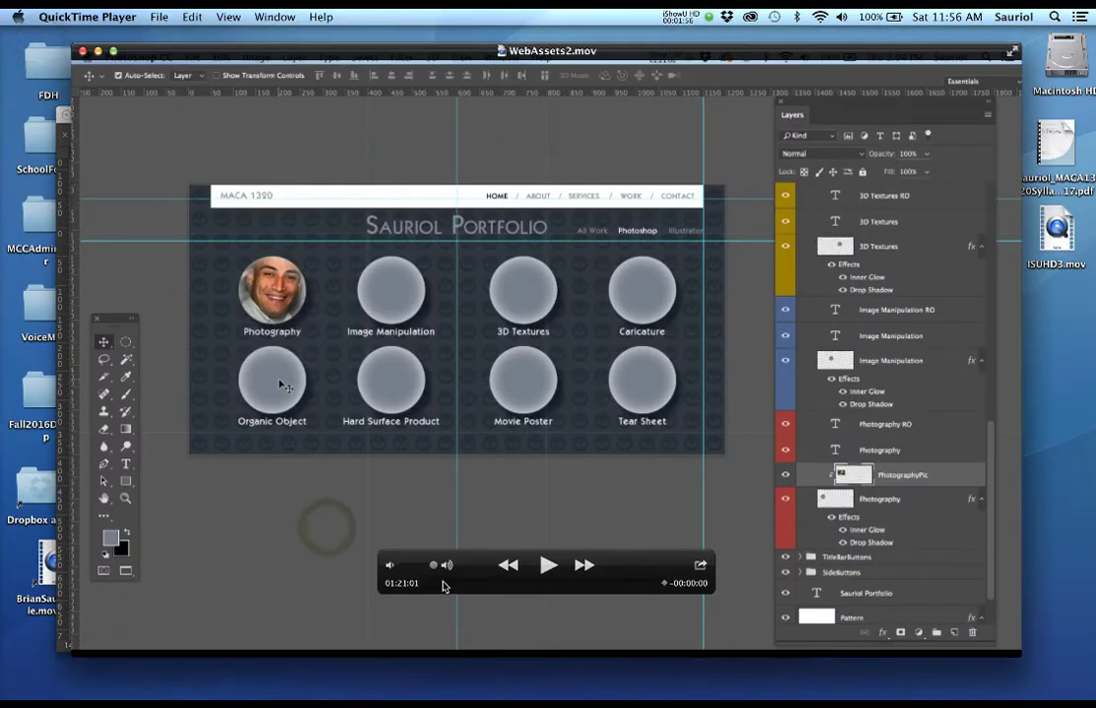
pyautogui.moveTo(441, 588); pyautogui.dragTo(436, 584)
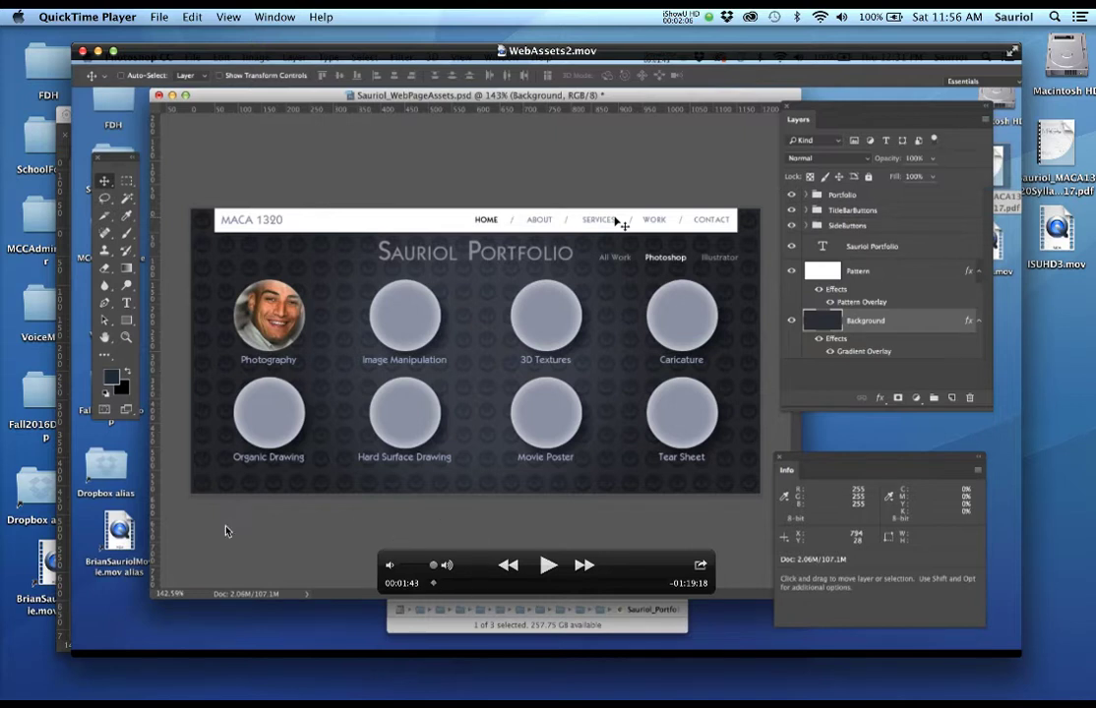
pyautogui.press('space')
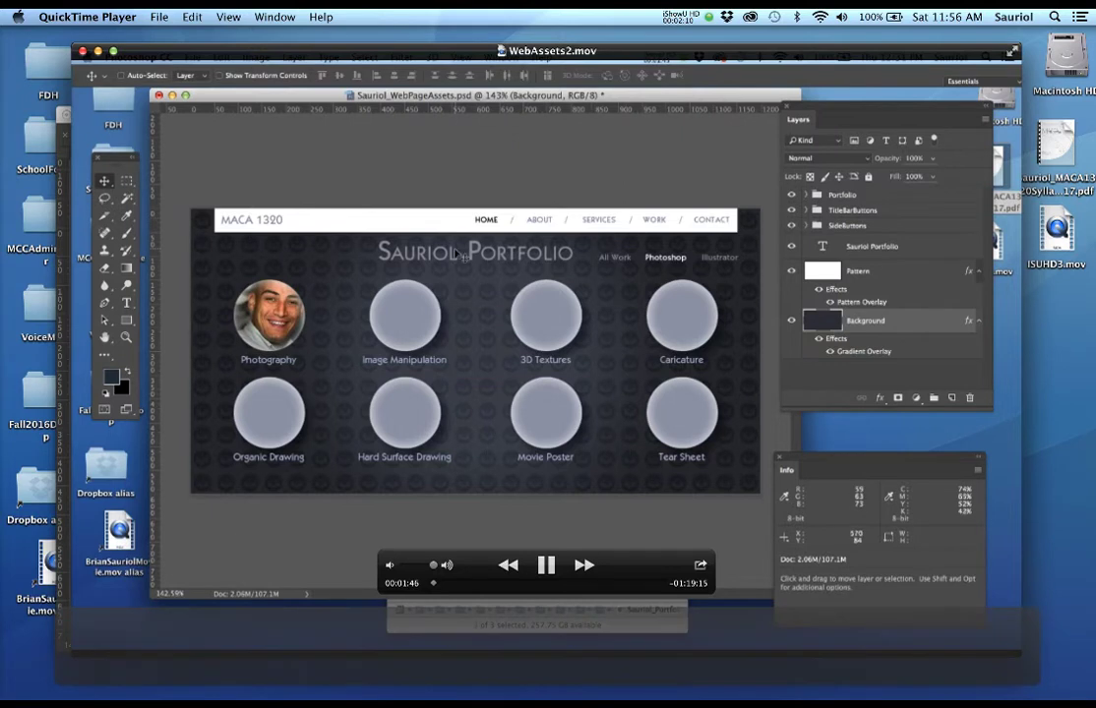
# Raise the volume, skip ahead to the browser preview, and pause the movie.
pyautogui.press('XF86AudioRaiseVolume')
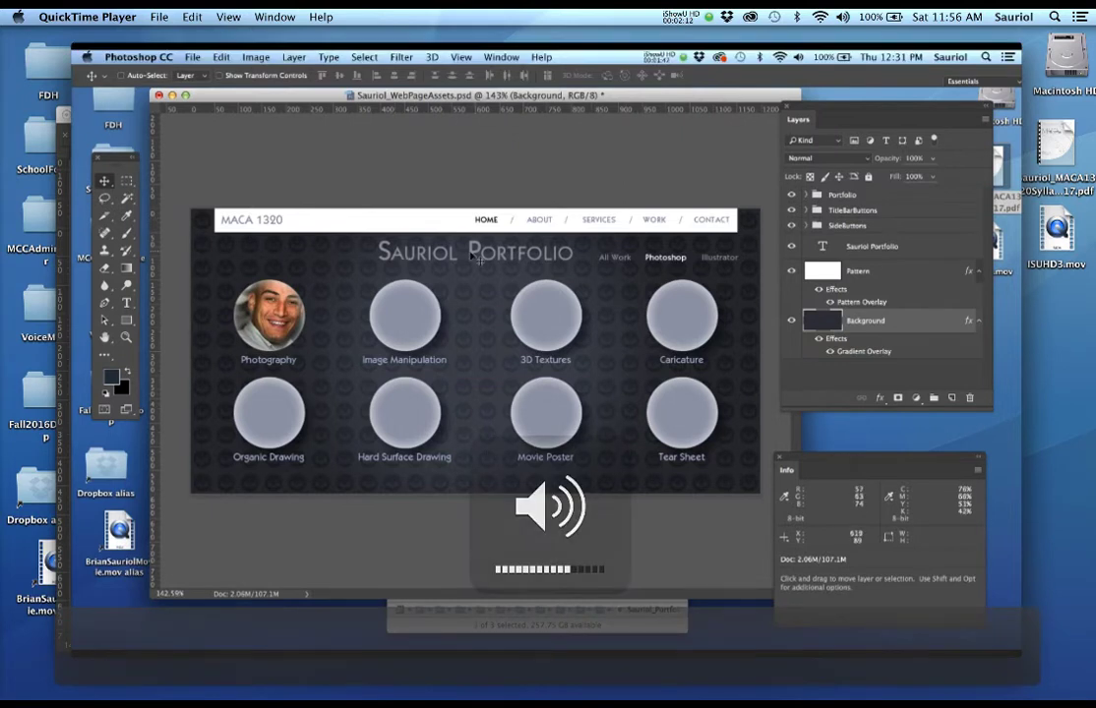
pyautogui.moveTo(373, 532)
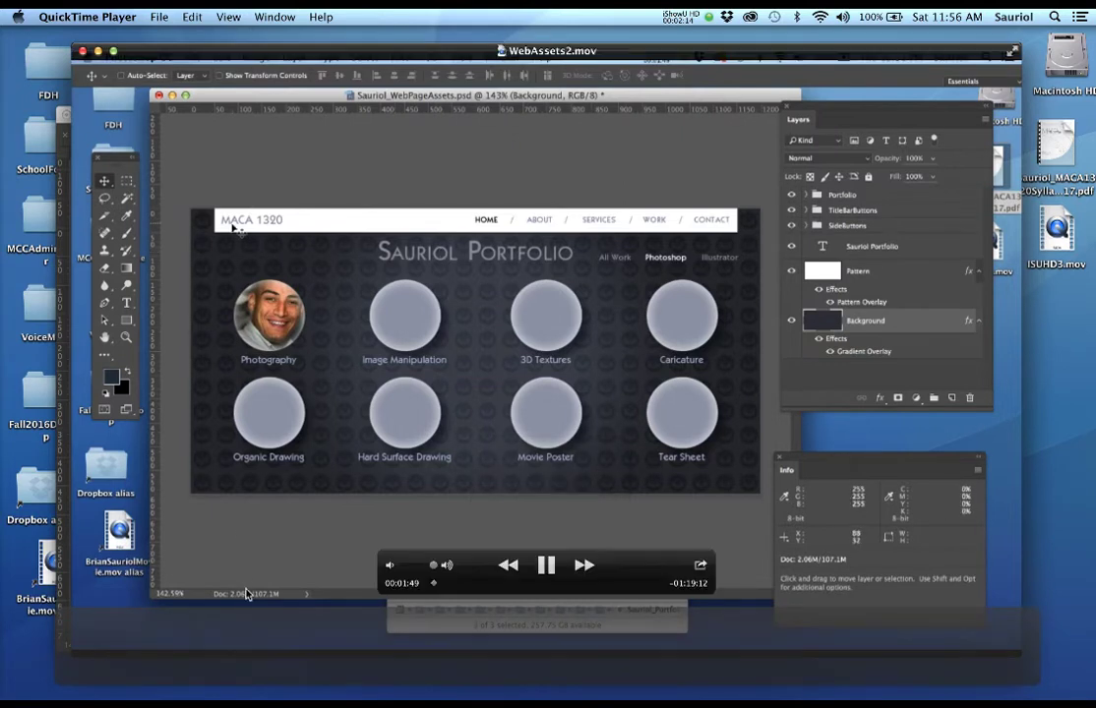
pyautogui.click(436, 588)
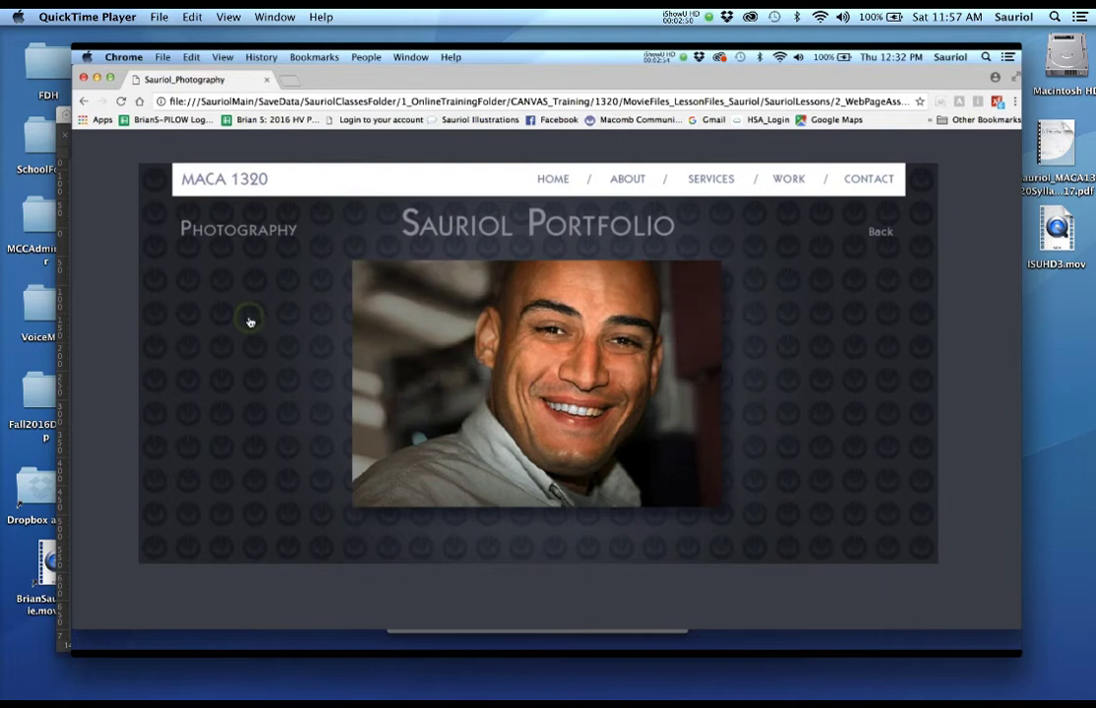
pyautogui.press('space')
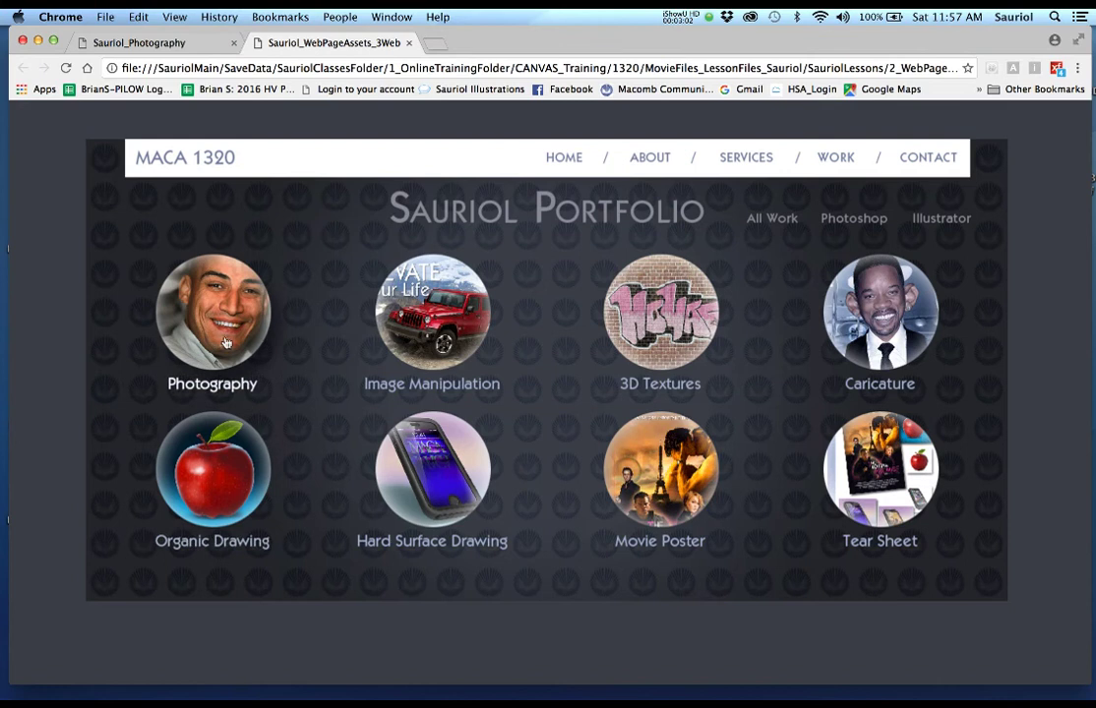
# Open the Photography page in Chrome and bring the 2_WebPageAssets Finder window forward.
pyautogui.click(226, 342)
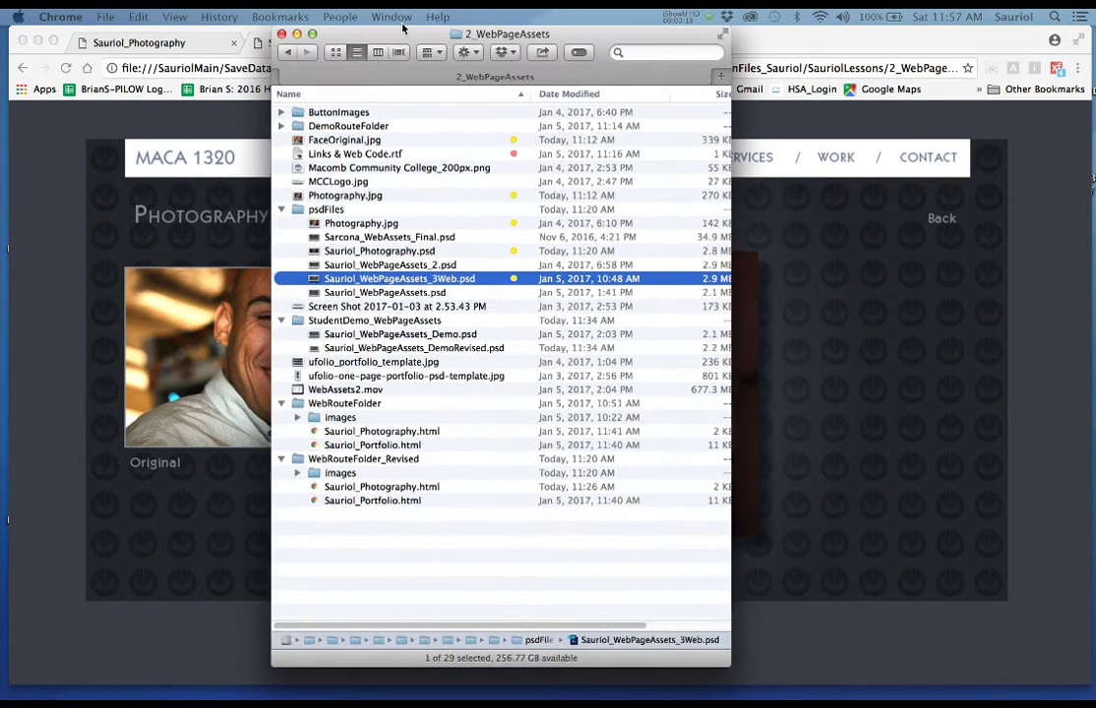
pyautogui.moveTo(402, 28); pyautogui.dragTo(404, 27)
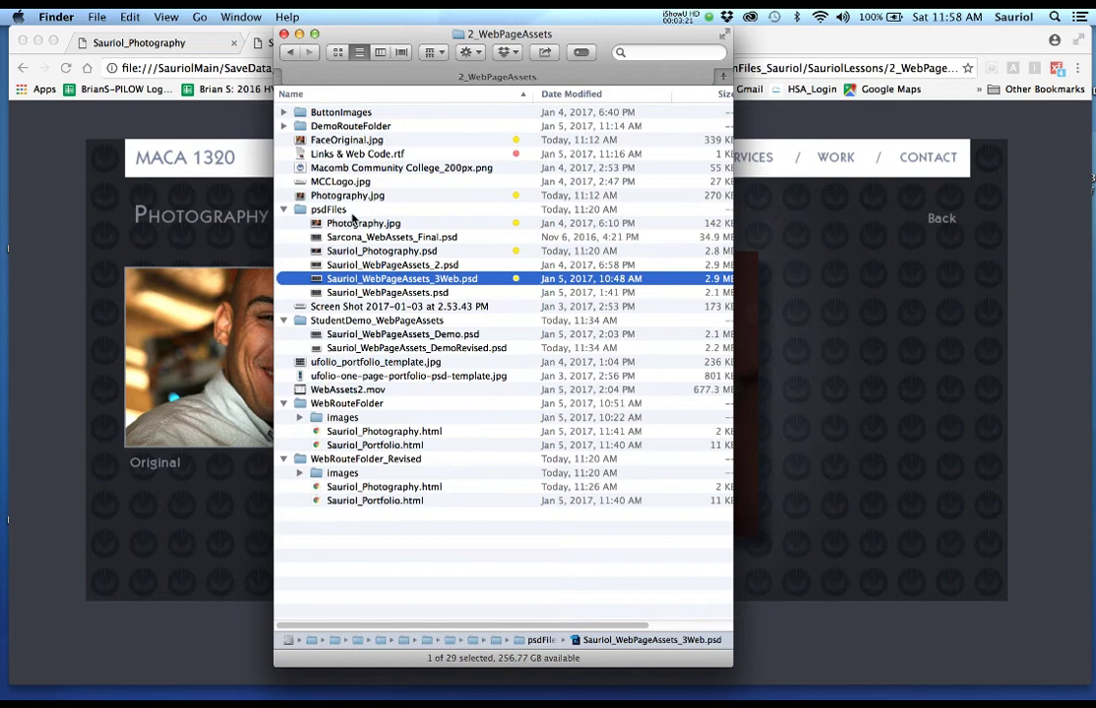
# Select FaceOriginal.jpg and Photography.jpg together and open both in Photoshop.
pyautogui.click(337, 140)
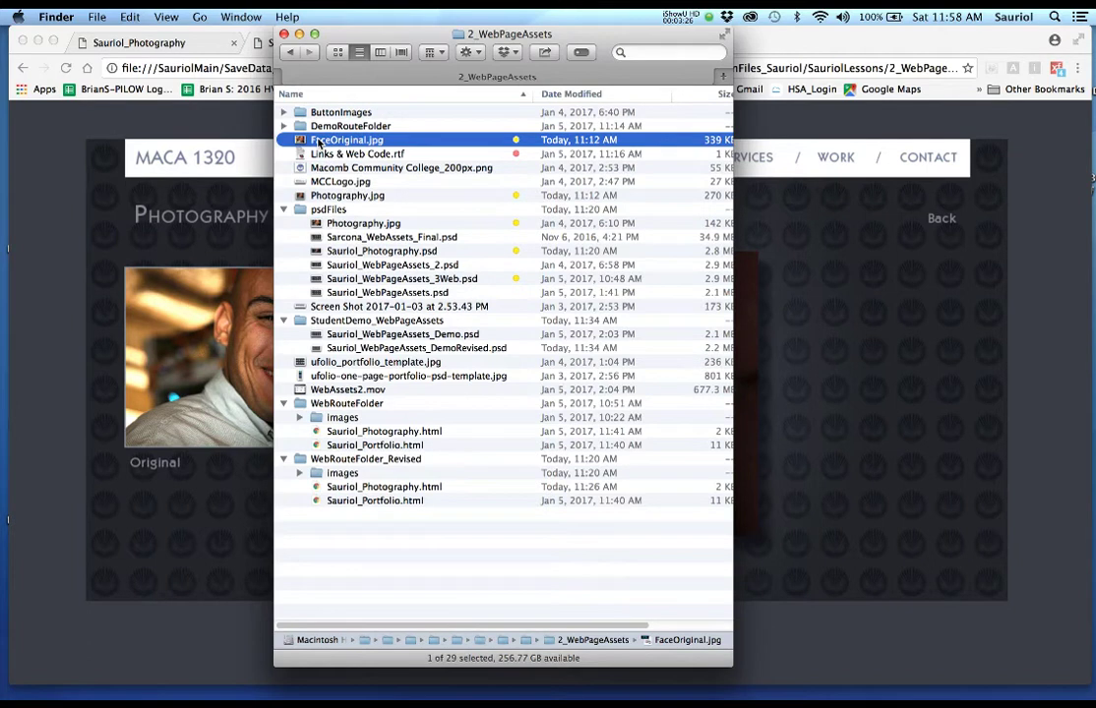
pyautogui.click(301, 195)
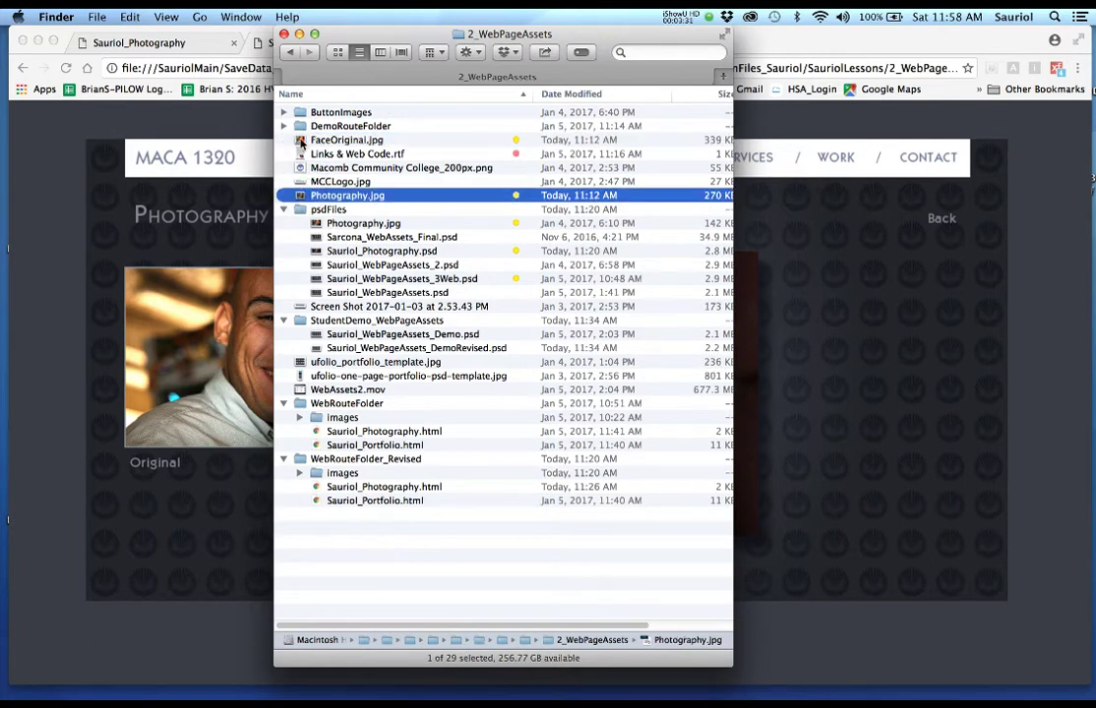
pyautogui.click(302, 142)
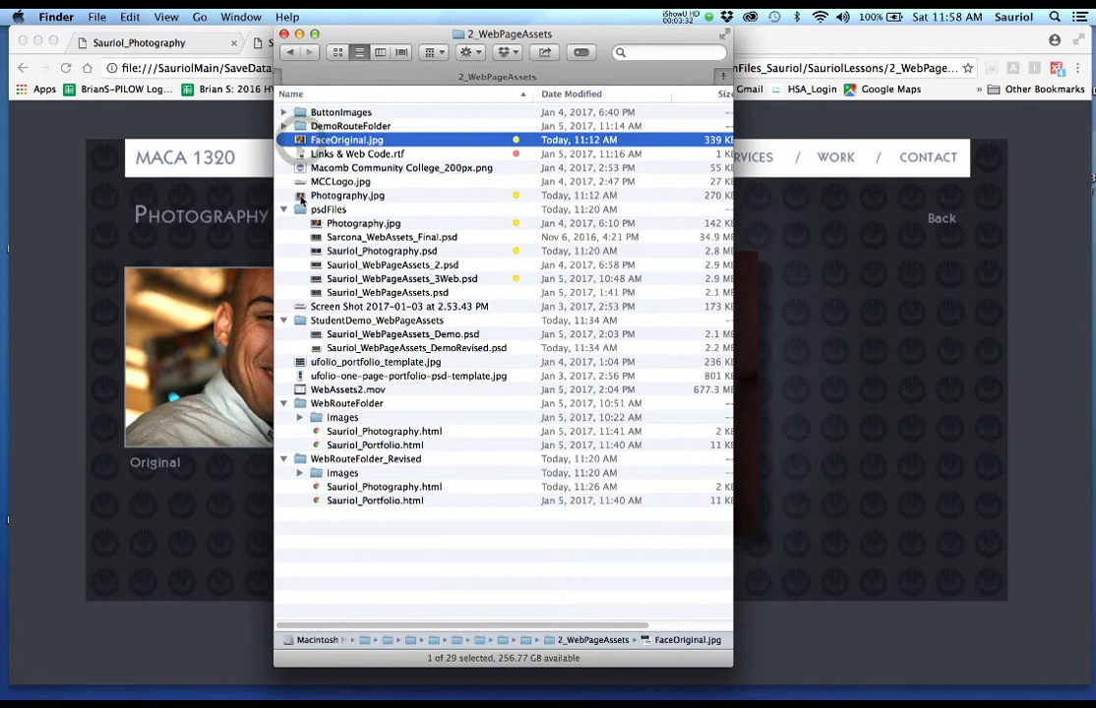
pyautogui.keyDown('super'); pyautogui.click(301, 197); pyautogui.keyUp('super')
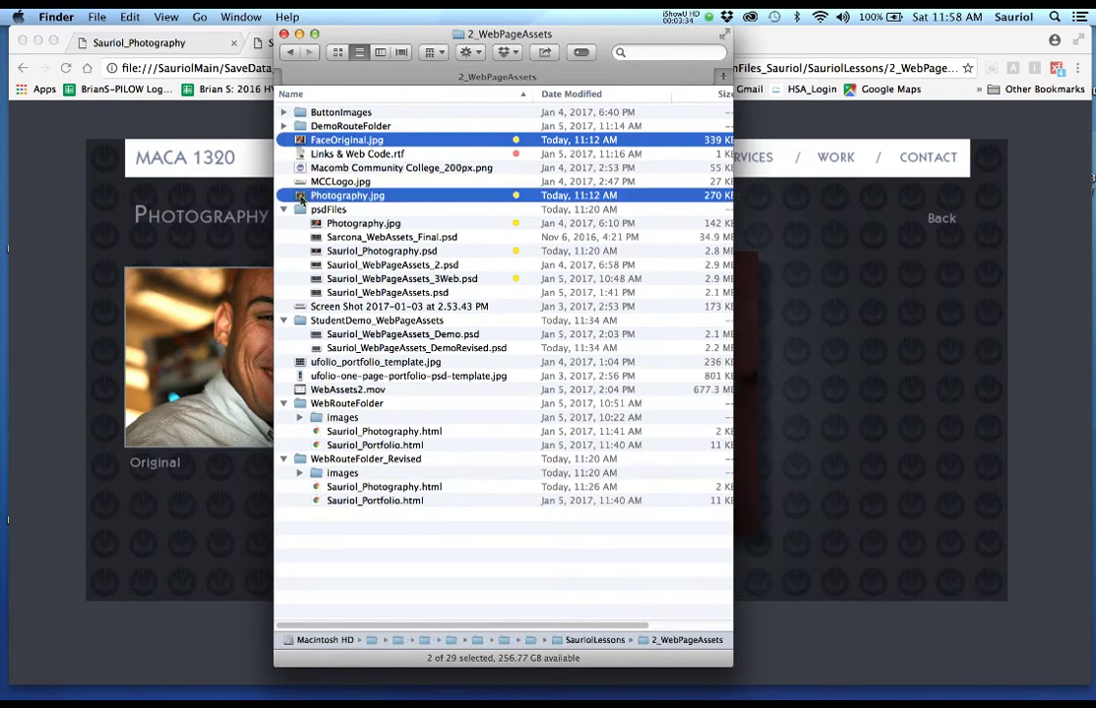
pyautogui.press('super+o')
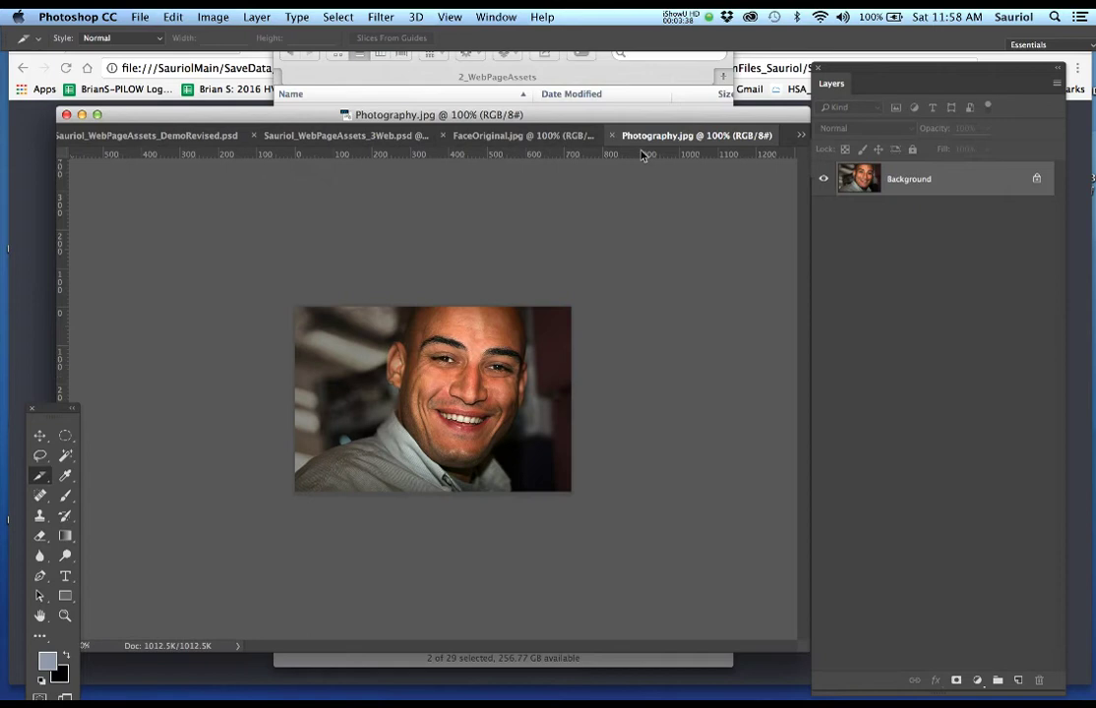
# Flip between the FaceOriginal.jpg and Photography.jpg tabs to compare original and retouched faces.
pyautogui.click(492, 136)
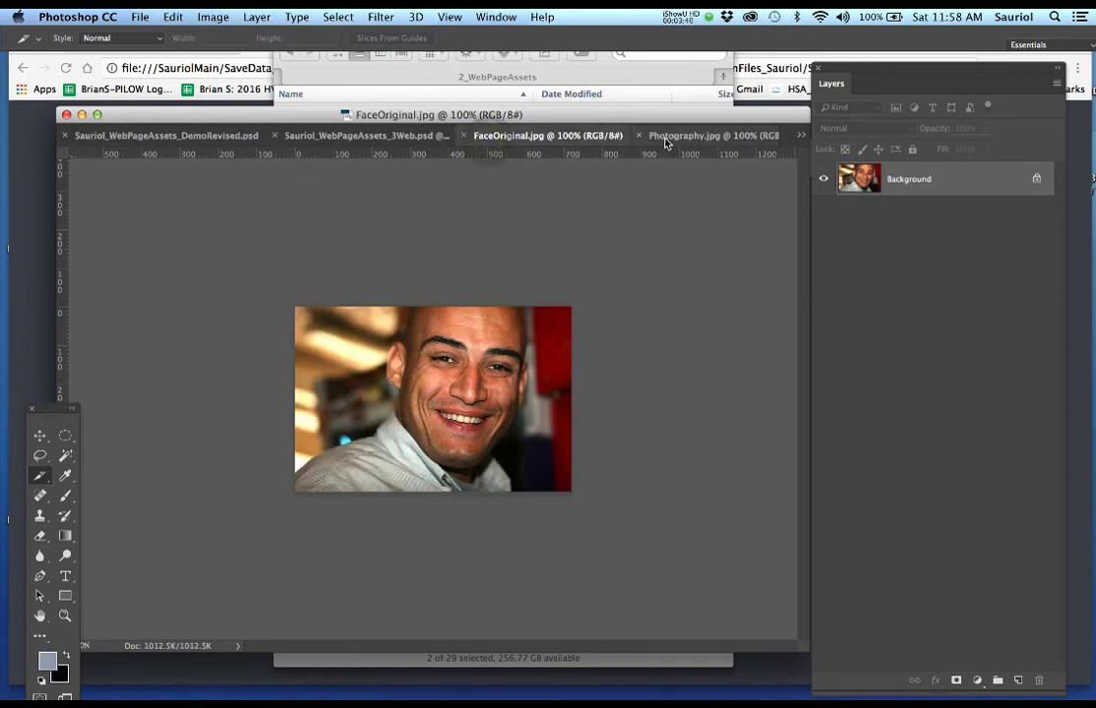
pyautogui.click(665, 136)
pyautogui.click(543, 137)
pyautogui.click(660, 137)
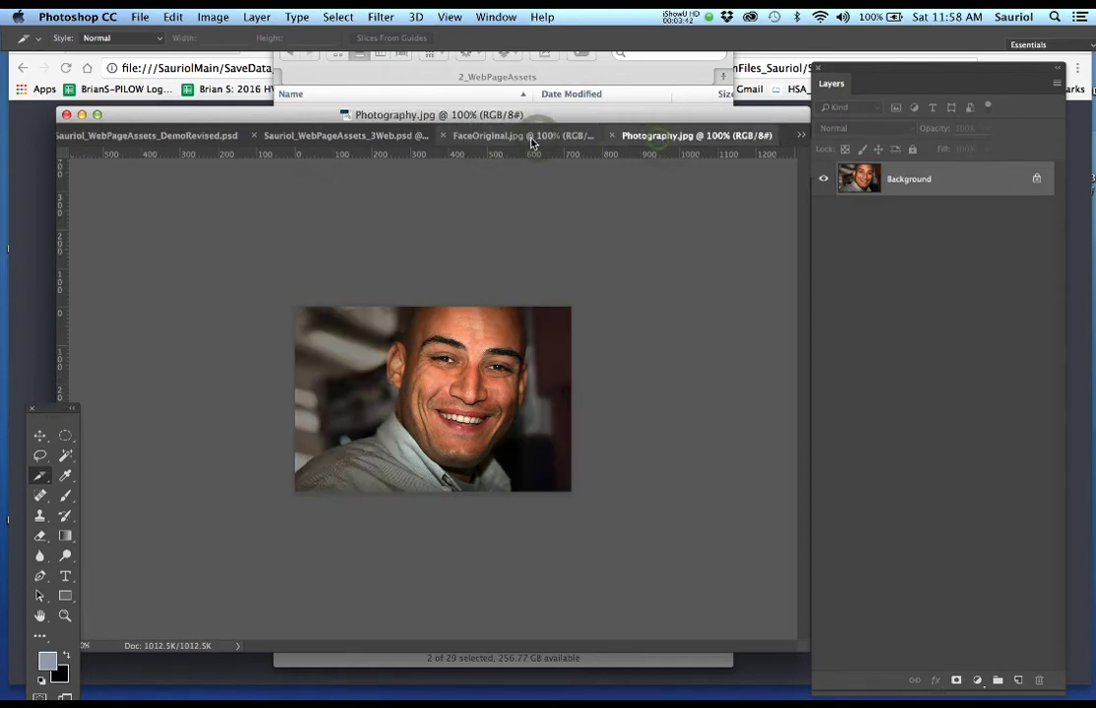
pyautogui.click(626, 136)
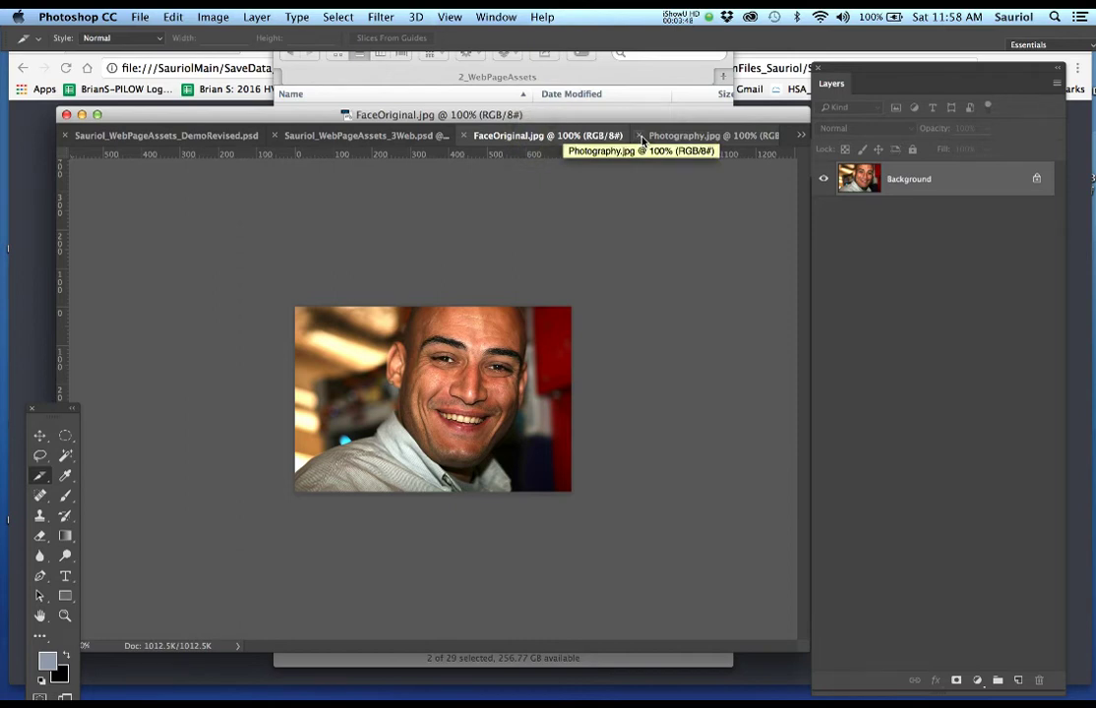
# Close both photos, minimize the portfolio document, and return to Chrome's Photography page.
pyautogui.click(640, 136)
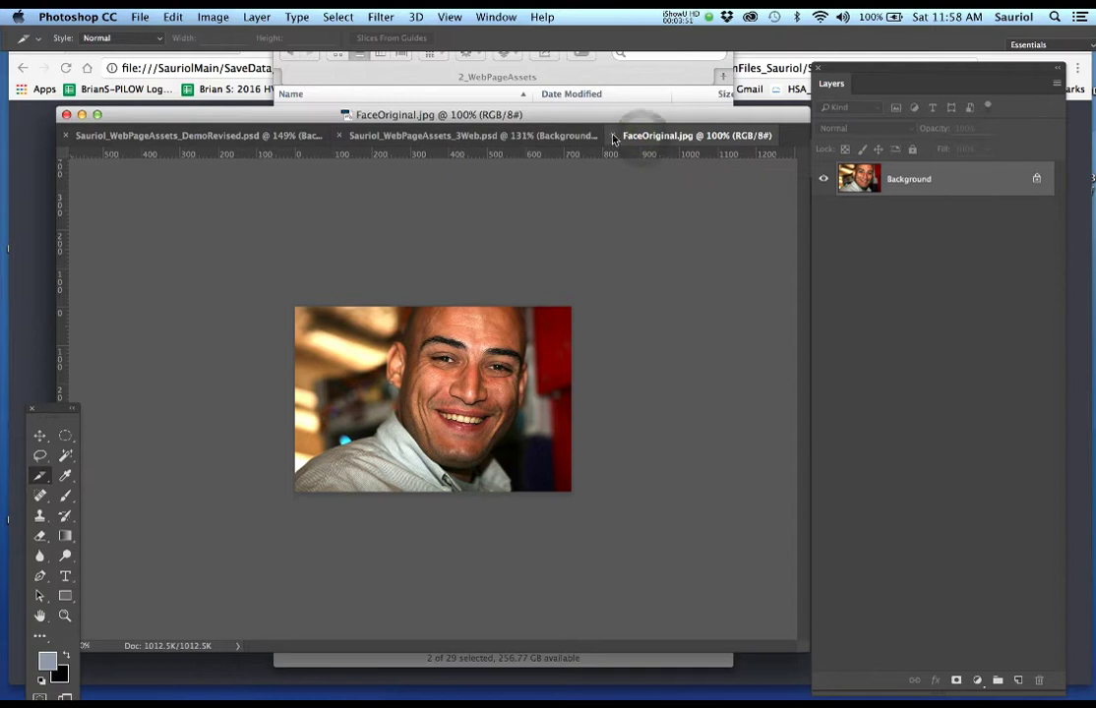
pyautogui.press('super+w')
pyautogui.moveTo(192, 118); pyautogui.dragTo(188, 116)
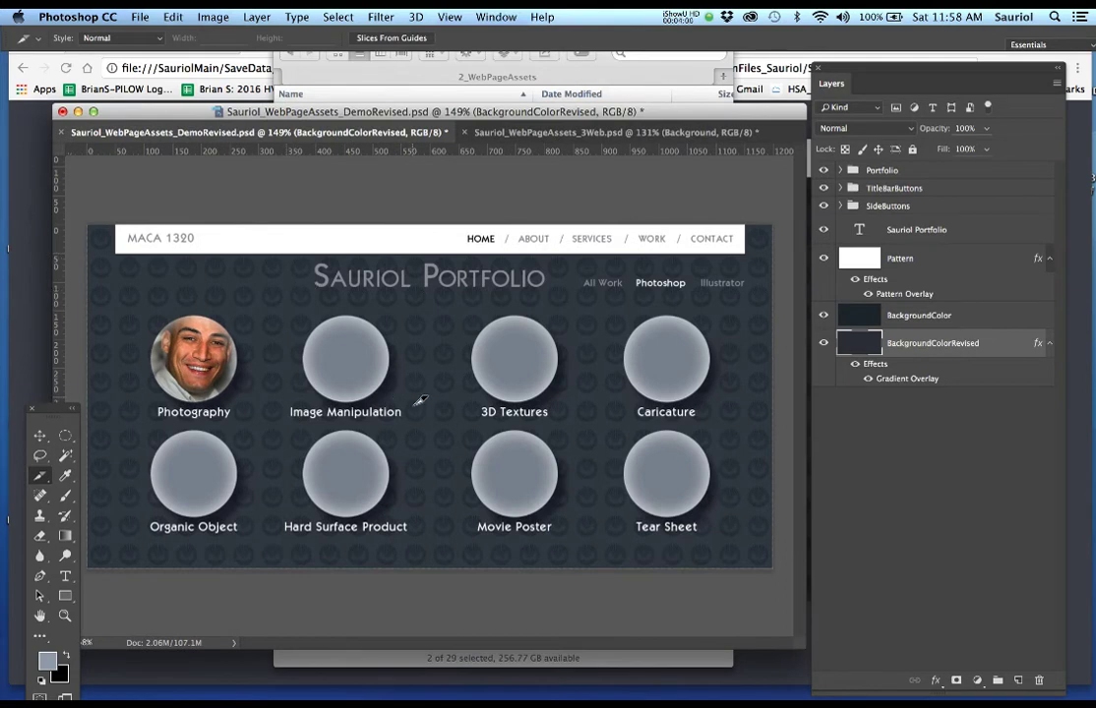
pyautogui.doubleClick(135, 112)
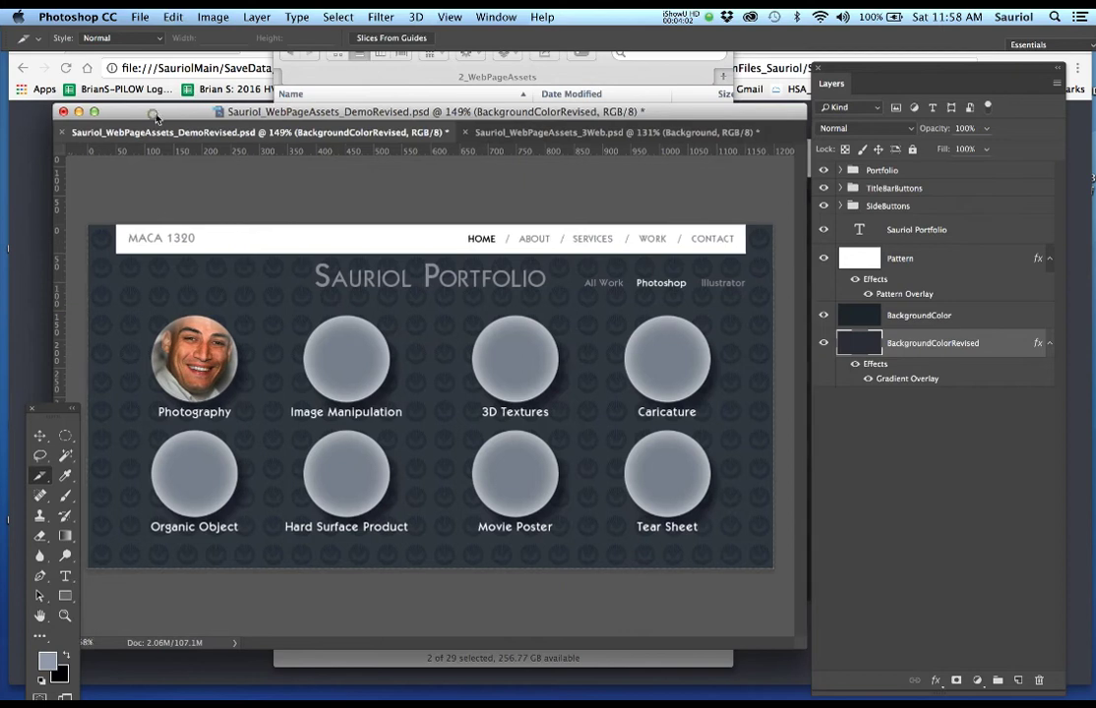
pyautogui.click(162, 209)
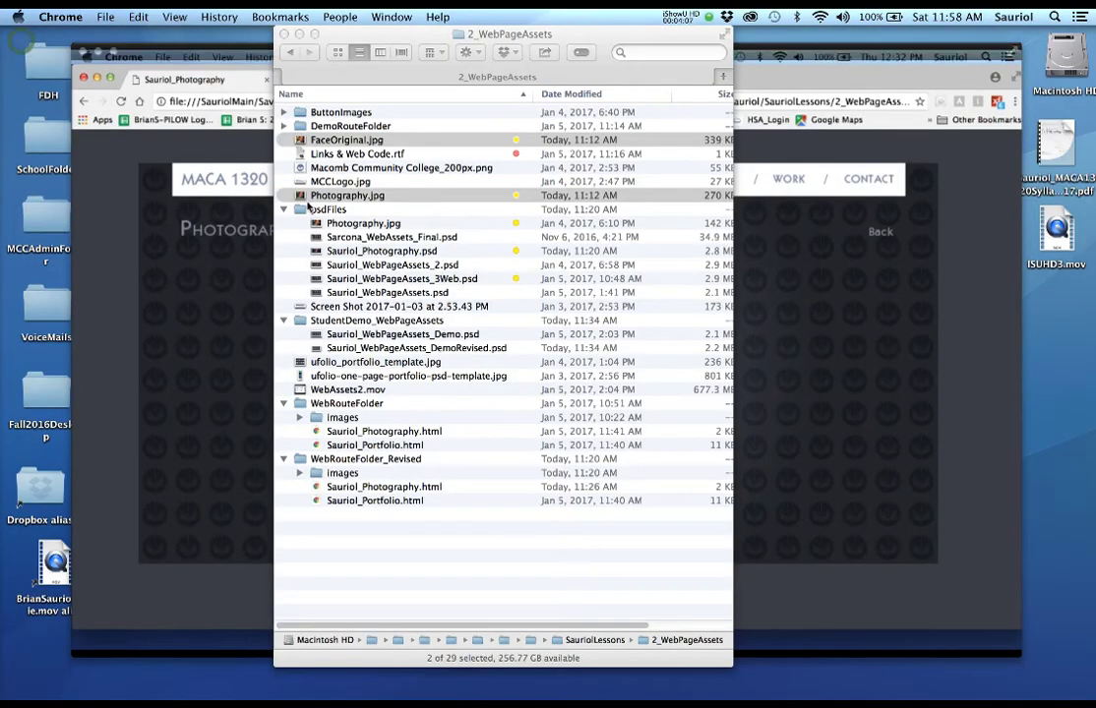
# Exit full screen, rewind the WebAssets2 movie to 00:00:00, and play it.
pyautogui.press('Escape')
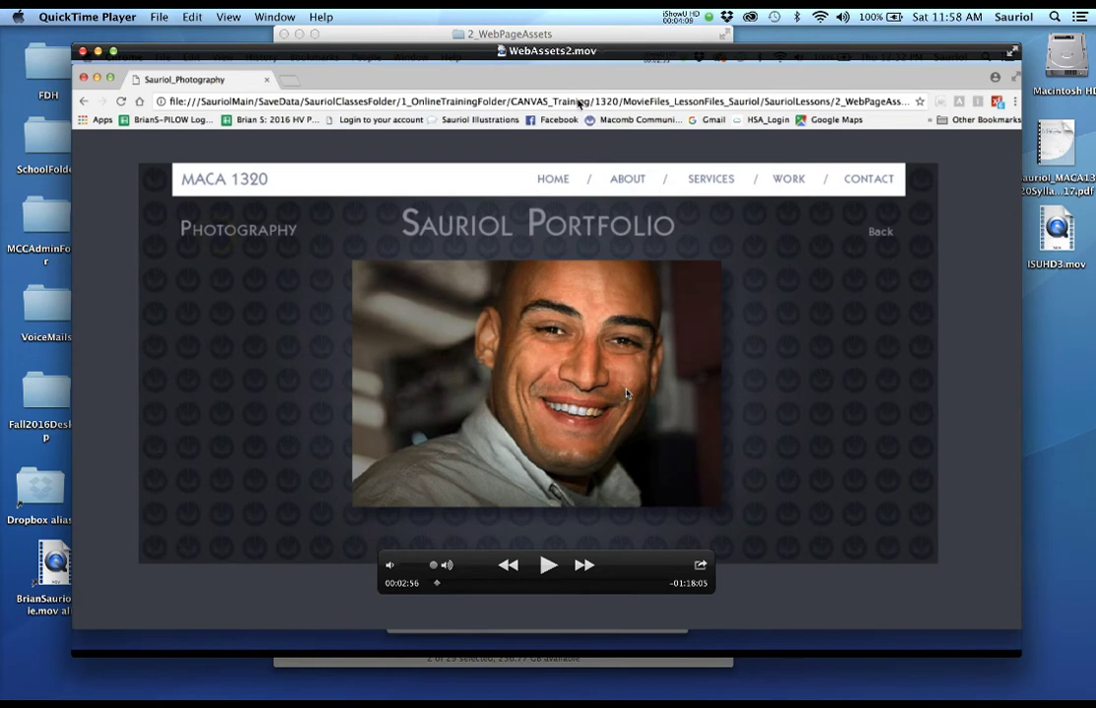
pyautogui.moveTo(434, 590); pyautogui.dragTo(429, 588)
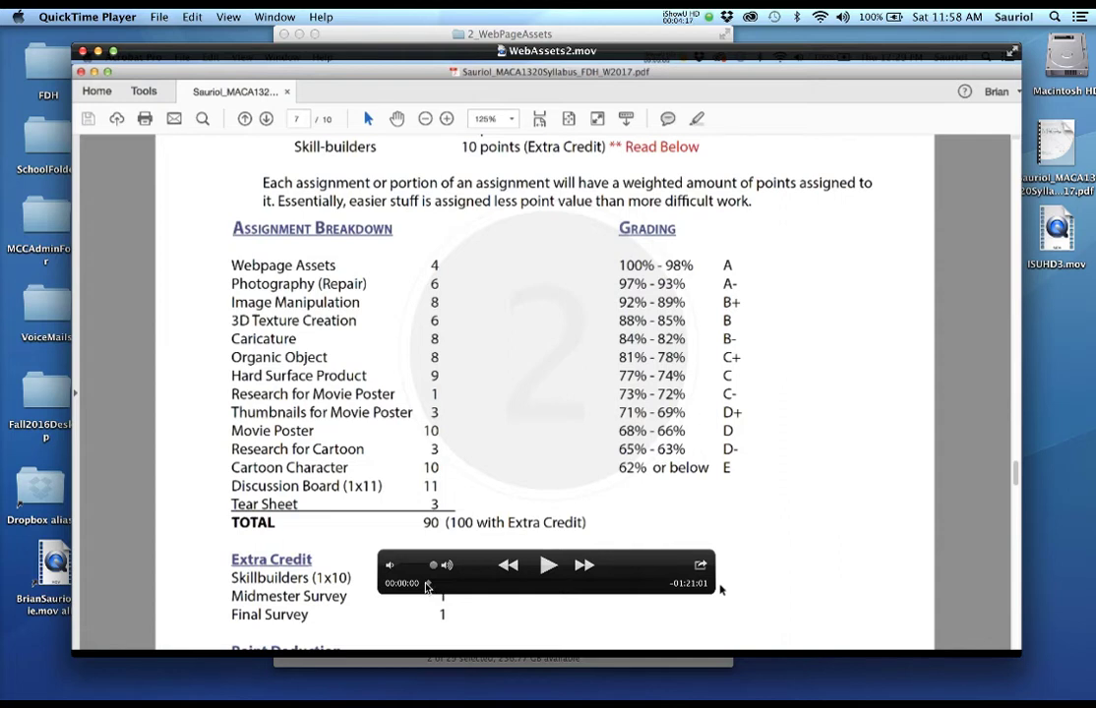
pyautogui.press('space')
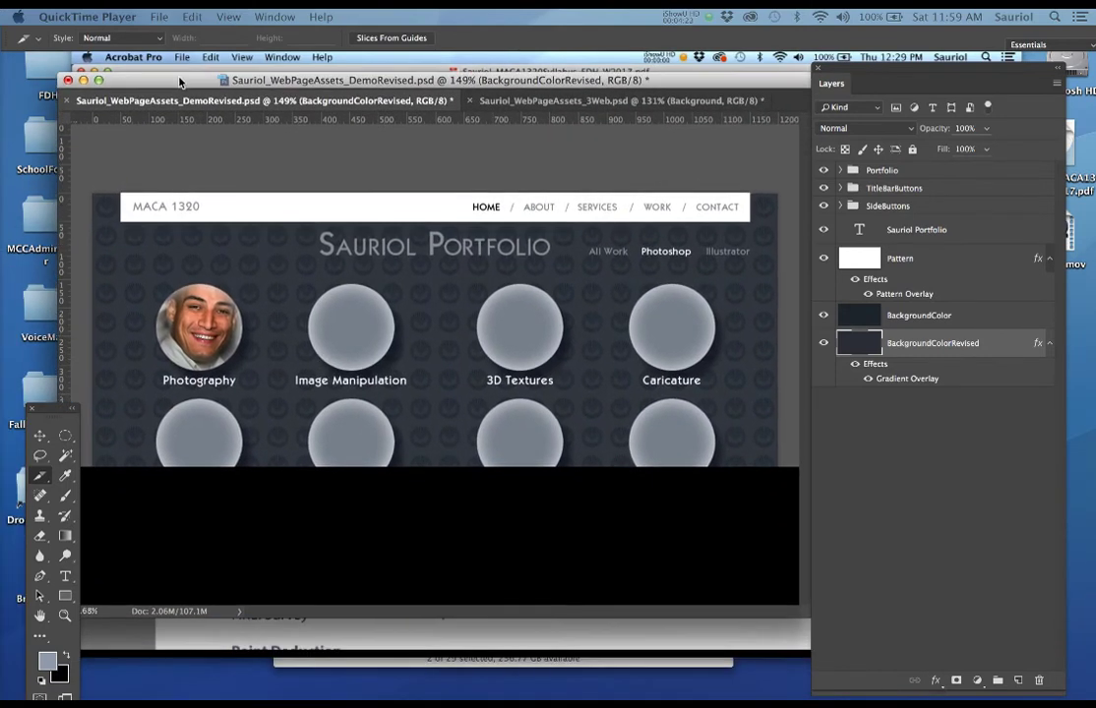
# Bring the mockup forward, hide the Portfolio, TitleBarButtons and SideButtons groups, and turn on guides.
pyautogui.moveTo(181, 82); pyautogui.dragTo(173, 77)
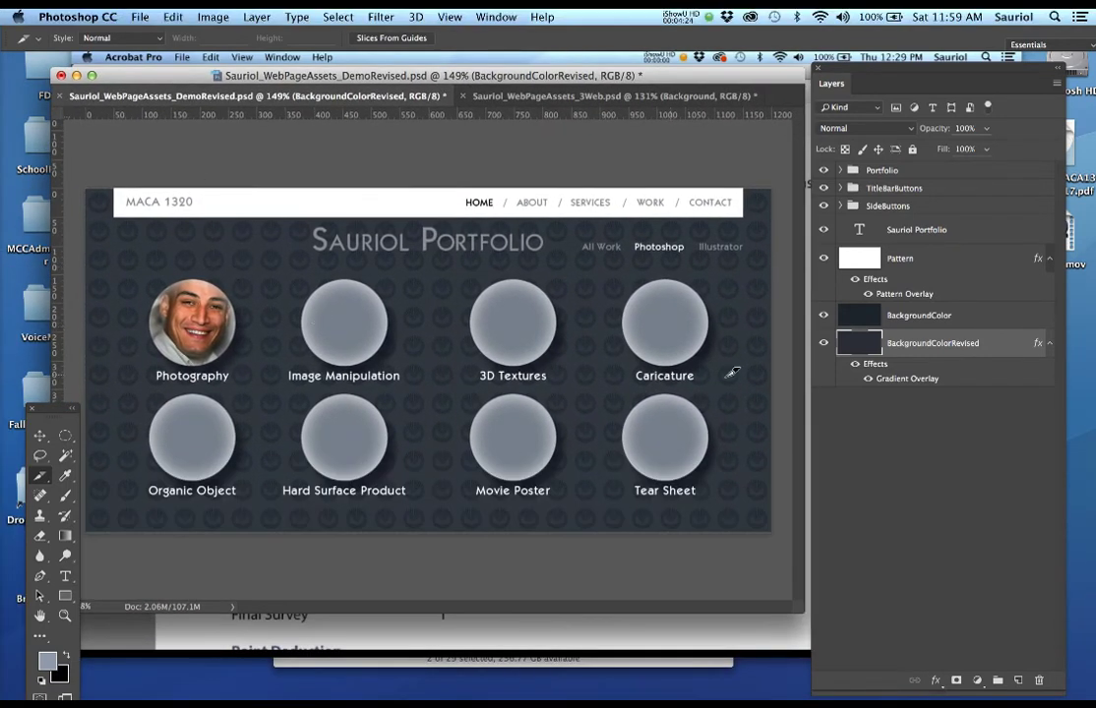
pyautogui.click(823, 170)
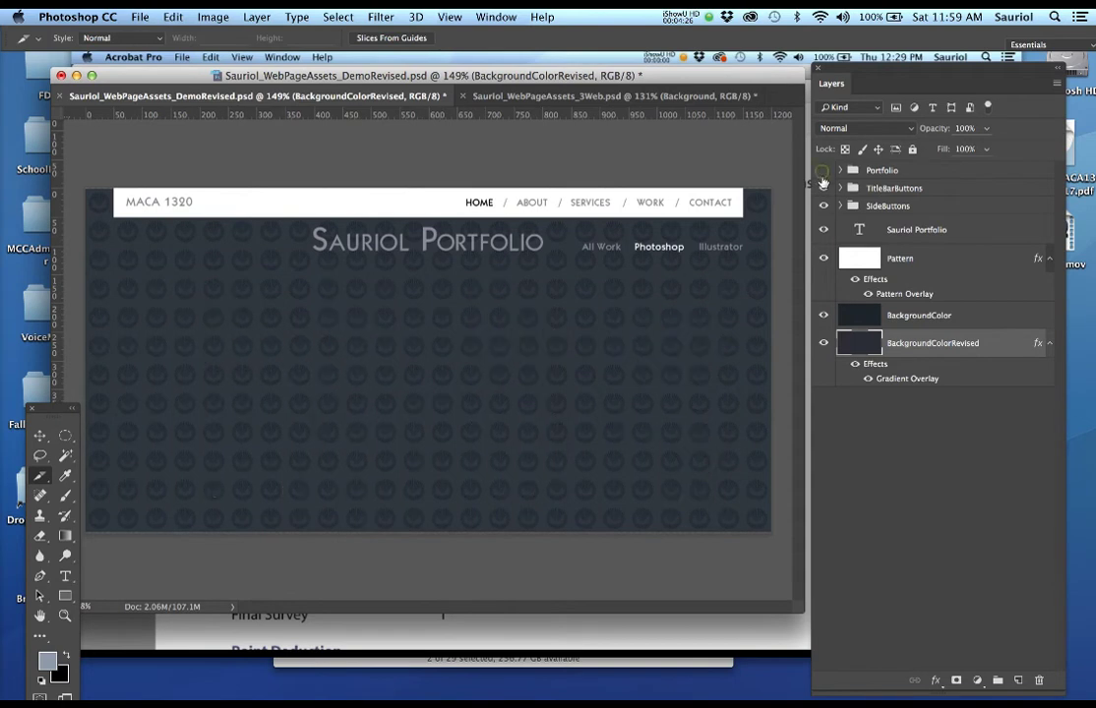
pyautogui.click(823, 188)
pyautogui.click(823, 205)
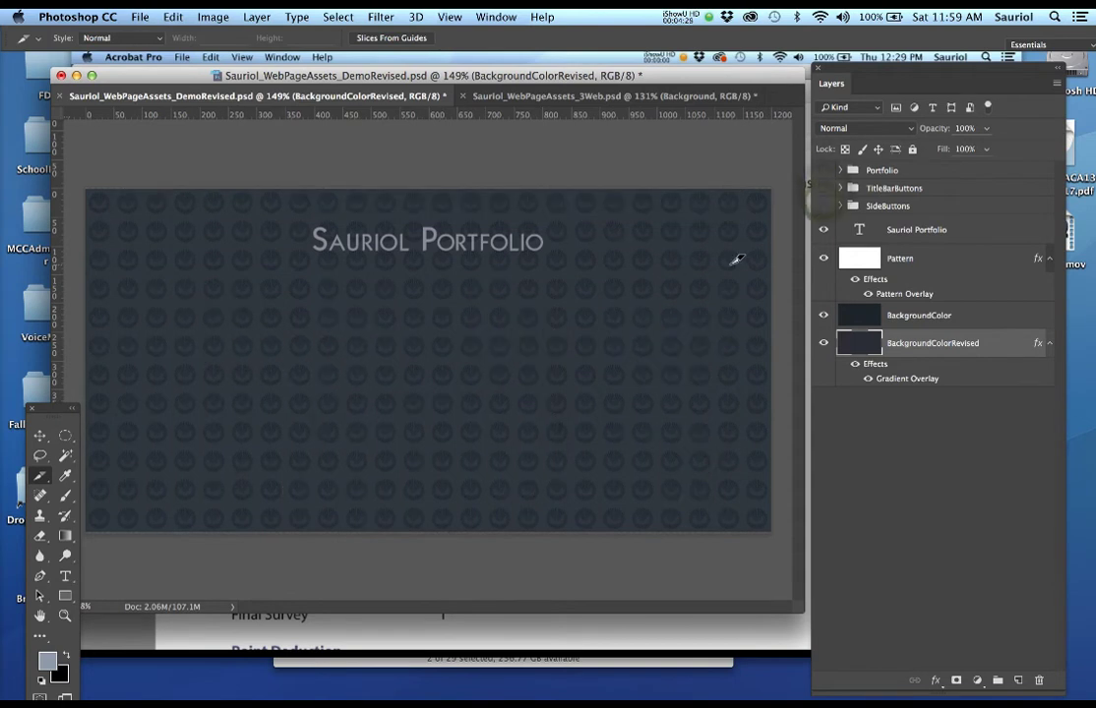
pyautogui.press('super+semicolon')
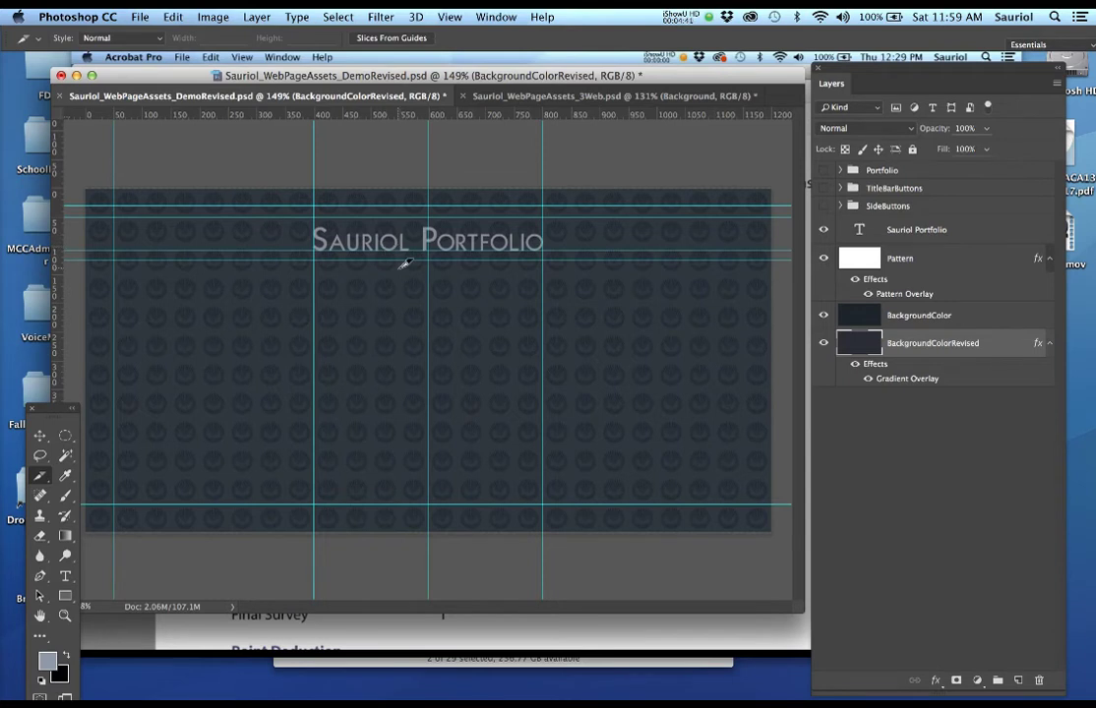
# Enter full screen with menu bar, then pan and zoom in and out over the patterned background.
pyautogui.press('f')
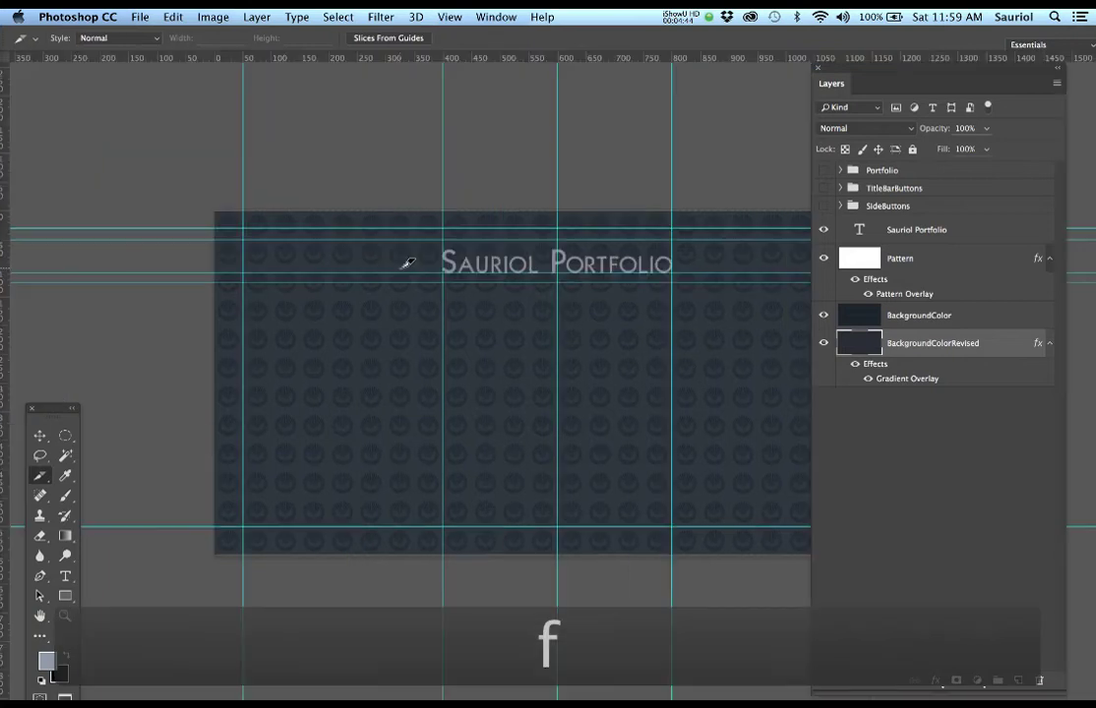
pyautogui.moveTo(476, 318); pyautogui.dragTo(349, 256)
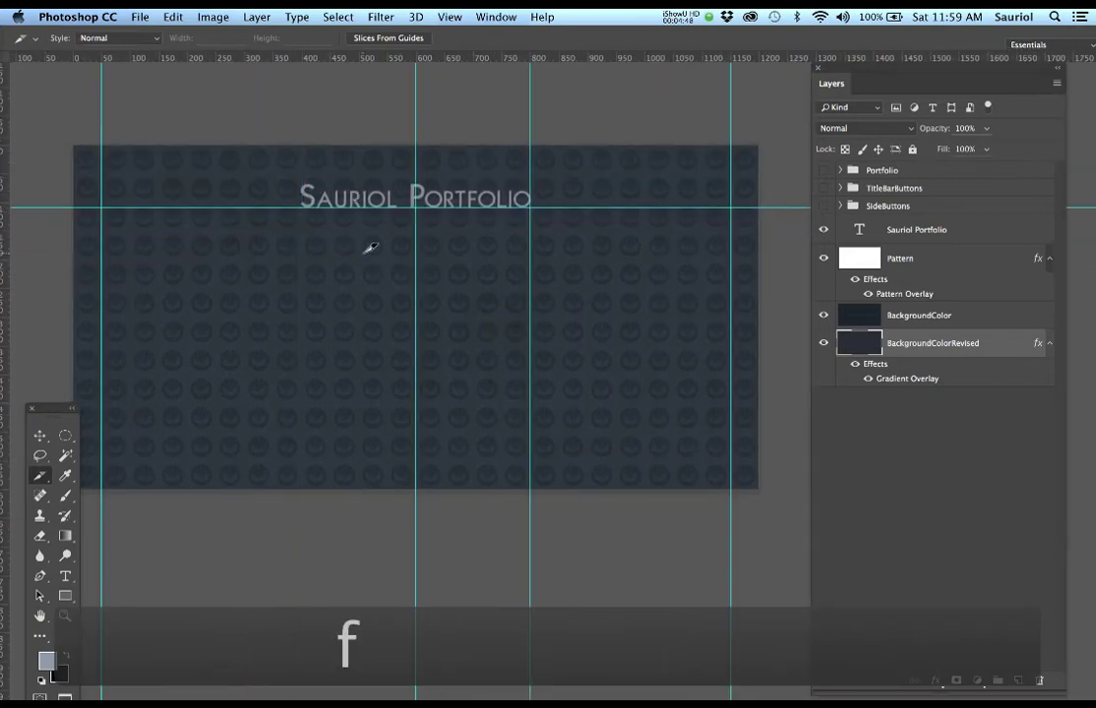
pyautogui.scroll(1, 370, 247)
pyautogui.scroll(-2, 372, 246)
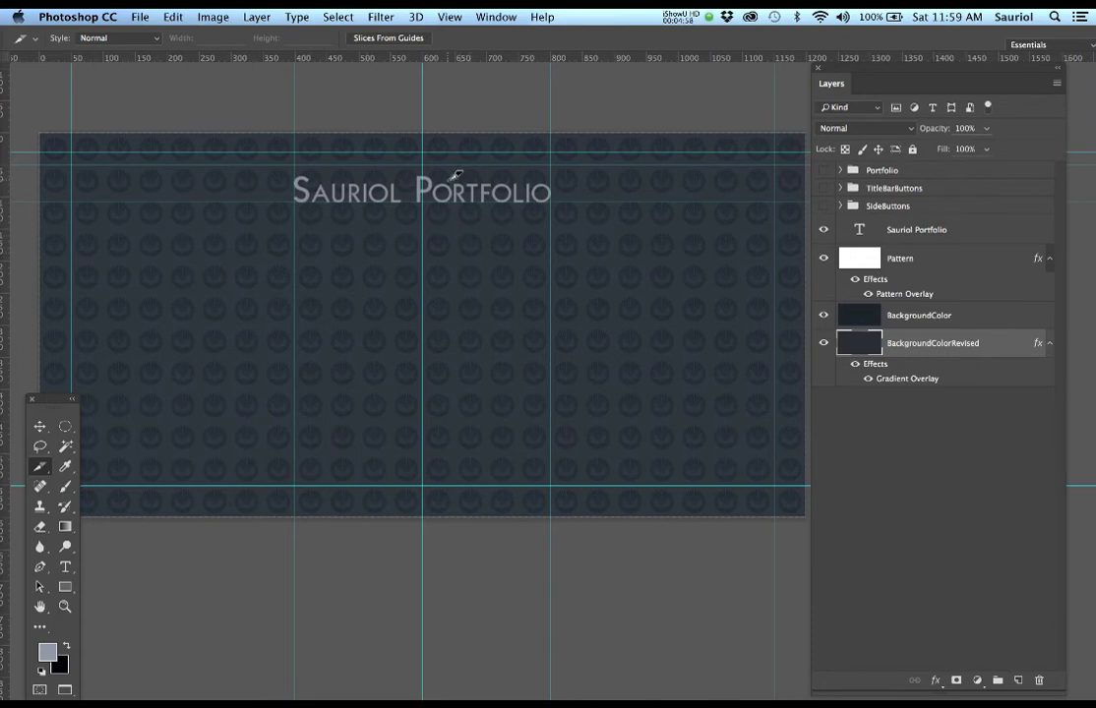
pyautogui.scroll(5, 442, 160)
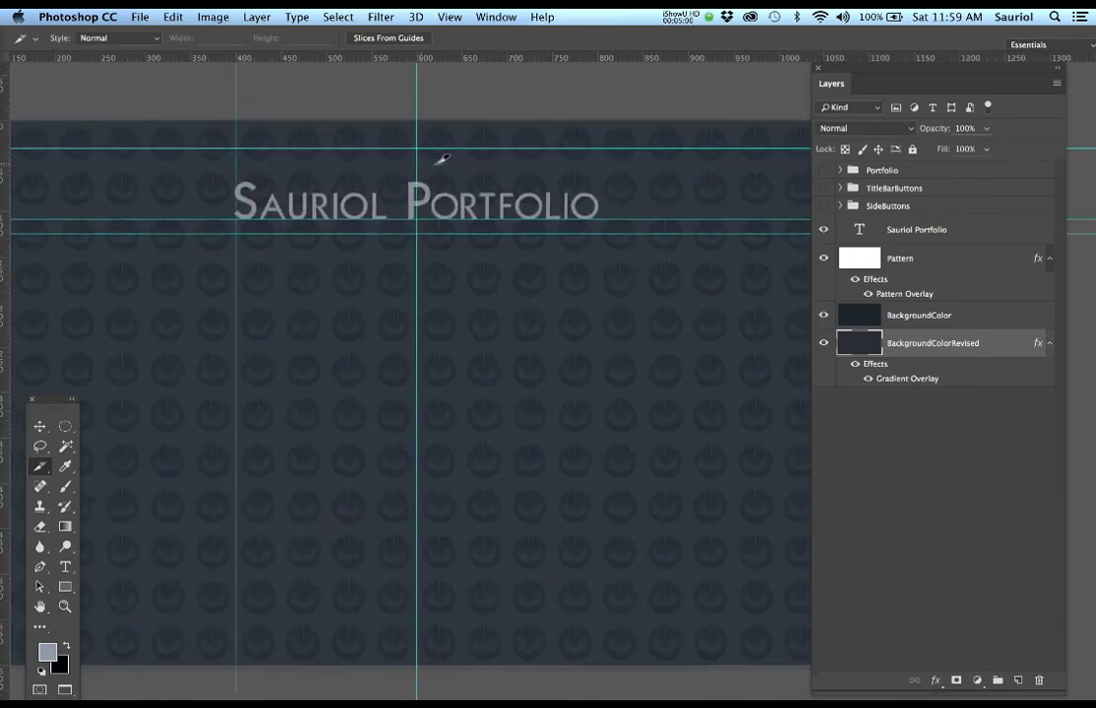
pyautogui.scroll(4, 442, 161)
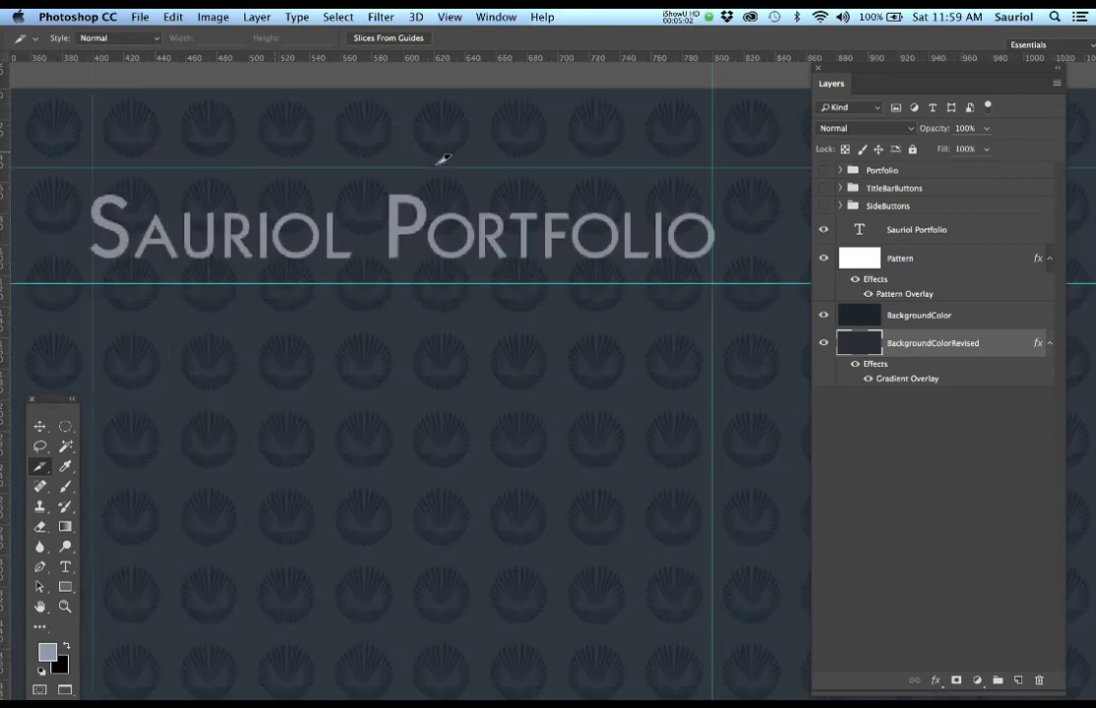
pyautogui.scroll(1, 442, 160)
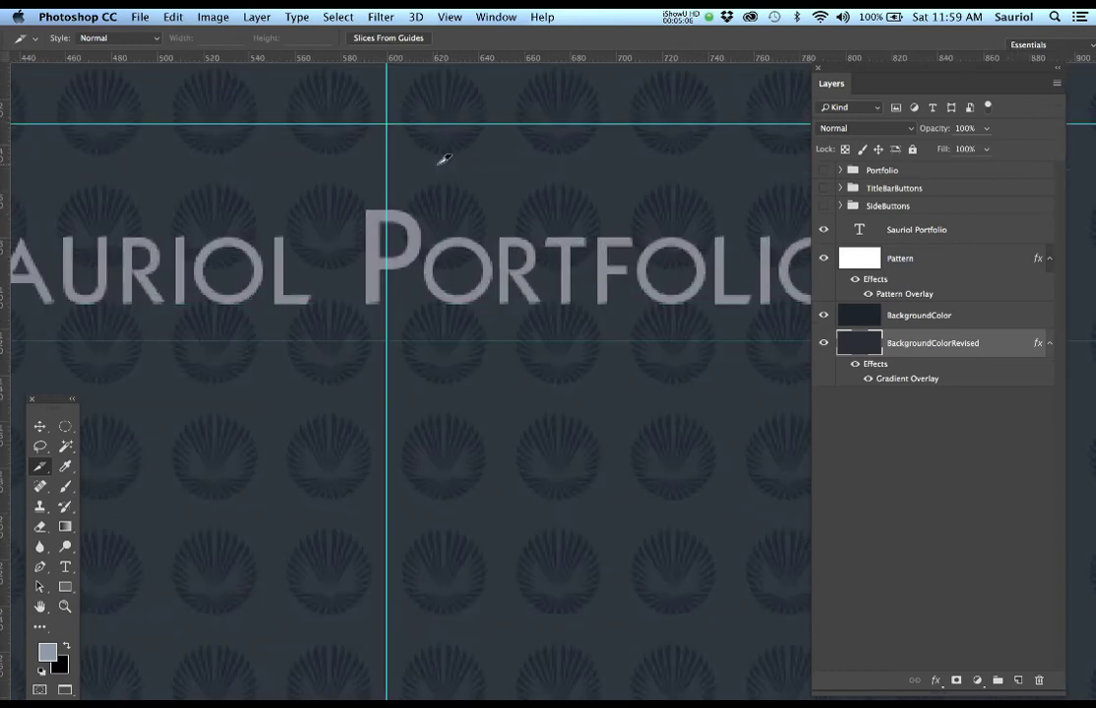
pyautogui.scroll(-3, 439, 161)
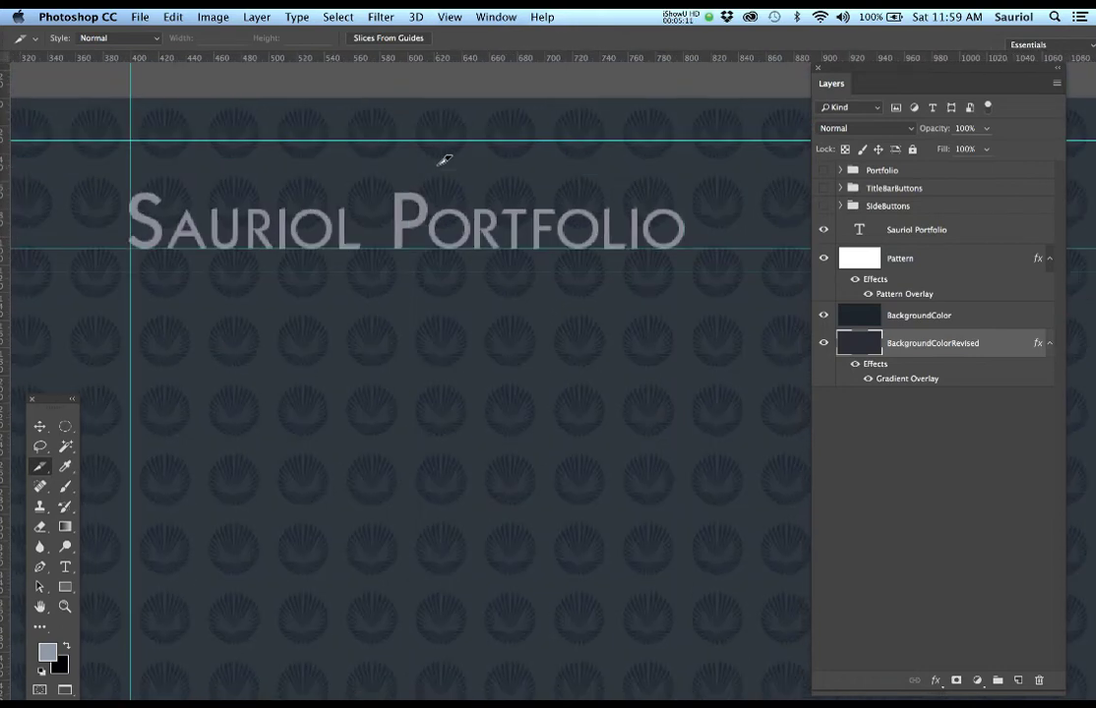
pyautogui.scroll(-3, 444, 159)
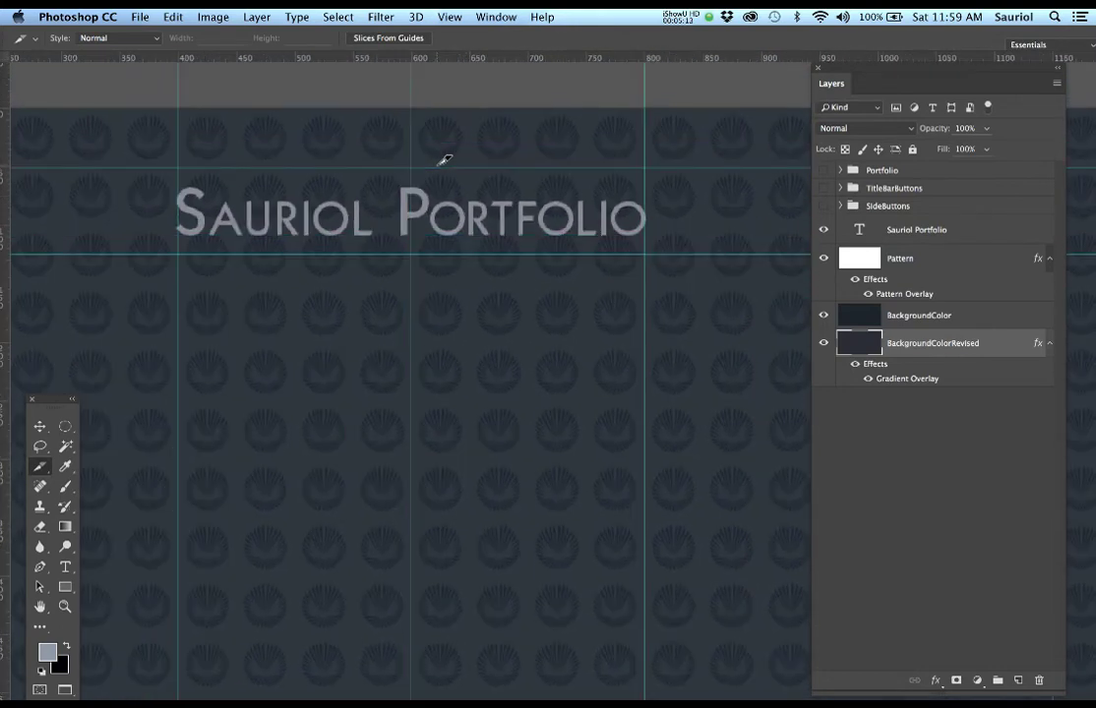
pyautogui.scroll(-4, 444, 159)
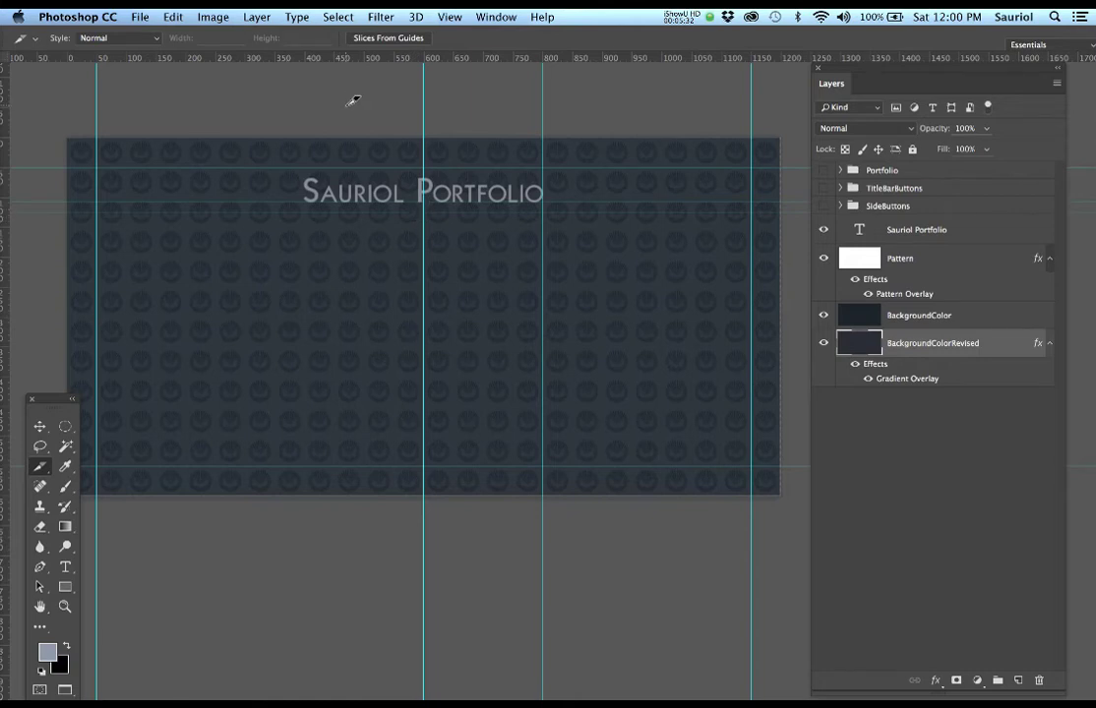
# Return Photoshop to standard screen mode, close the WebAssets2.mov movie, and move the document window up.
pyautogui.press('f')
pyautogui.press('f')
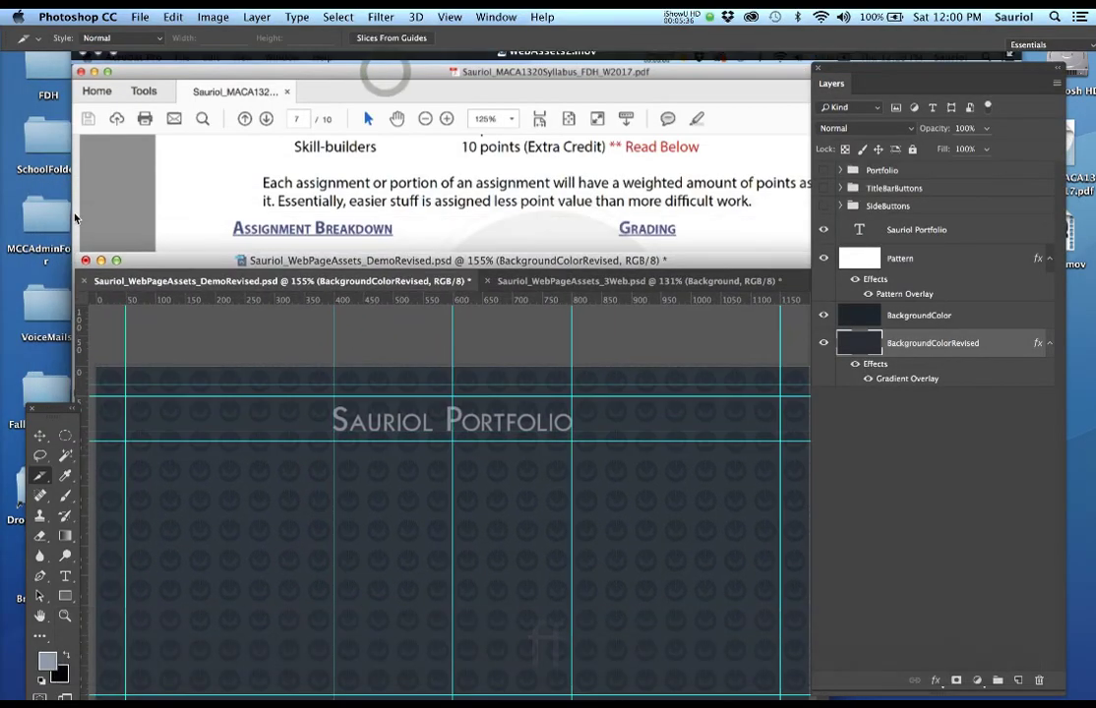
pyautogui.click(185, 78)
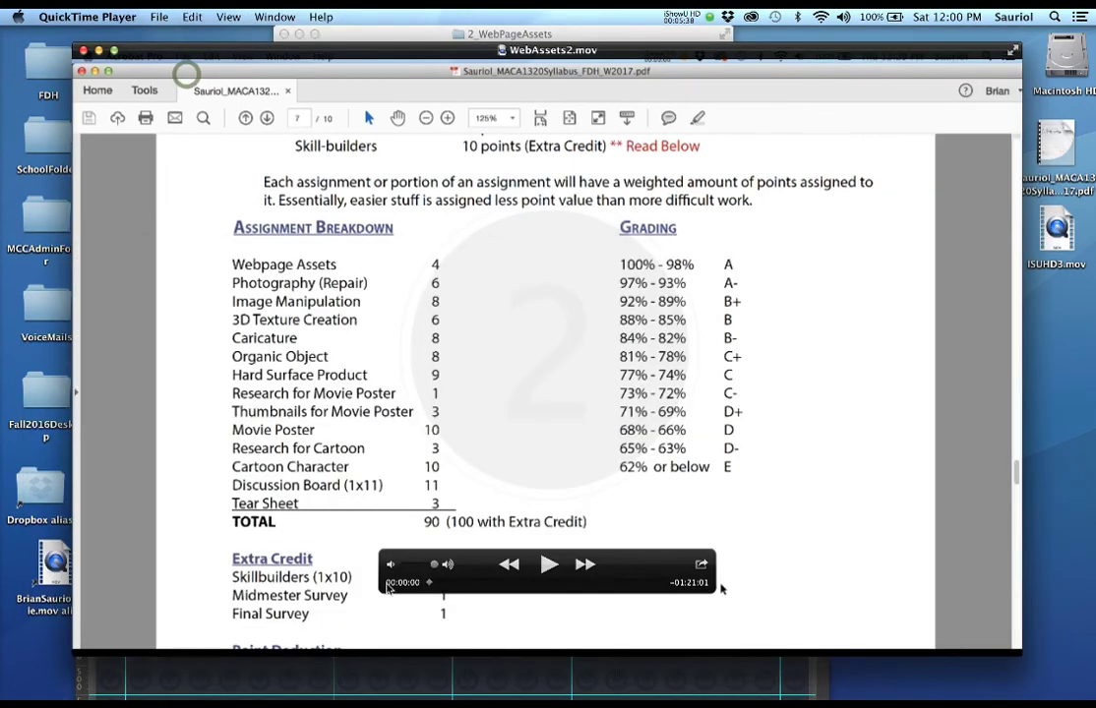
pyautogui.moveTo(430, 589); pyautogui.dragTo(693, 611)
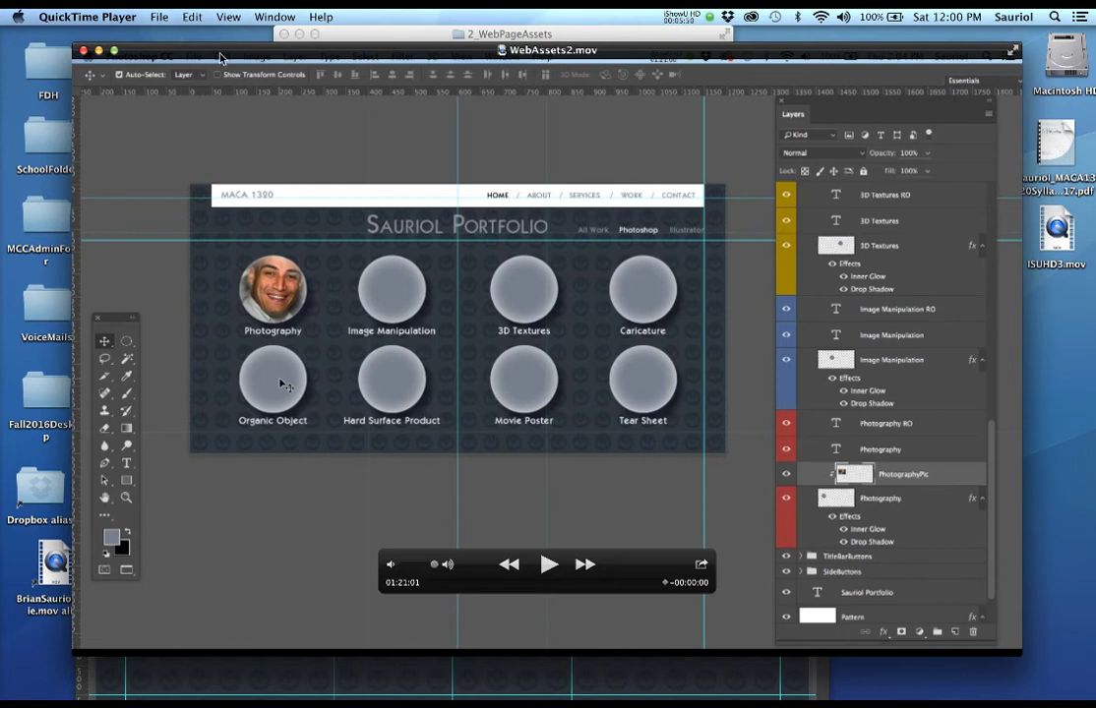
pyautogui.press('super+w')
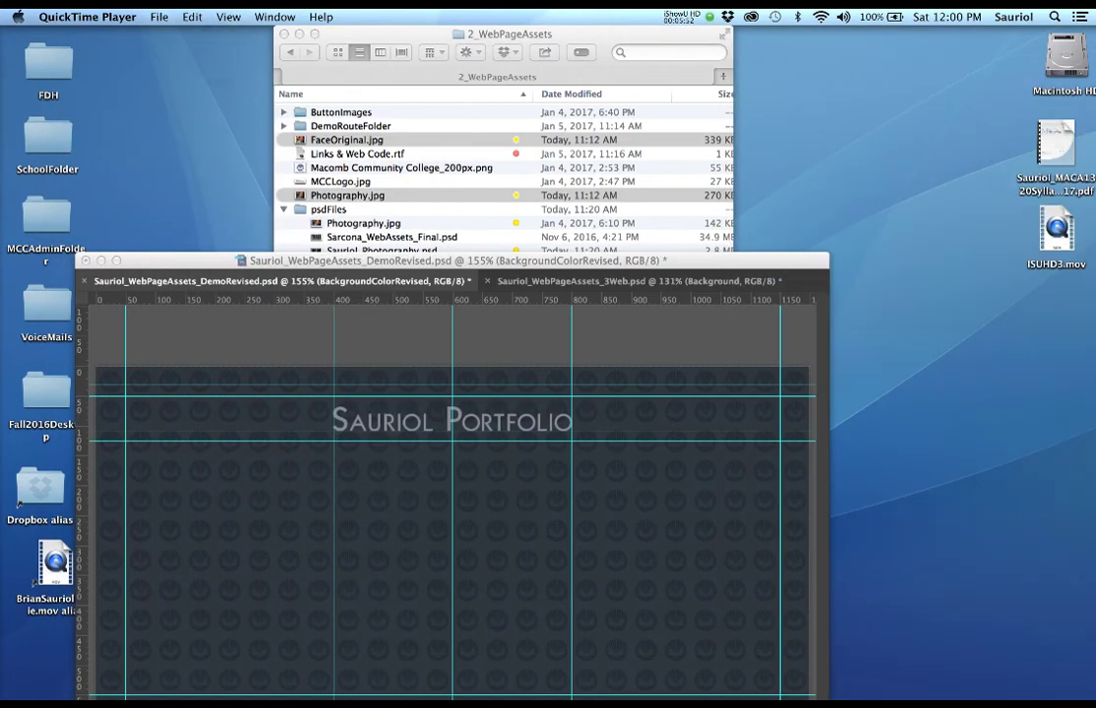
pyautogui.moveTo(631, 259); pyautogui.dragTo(578, 64)
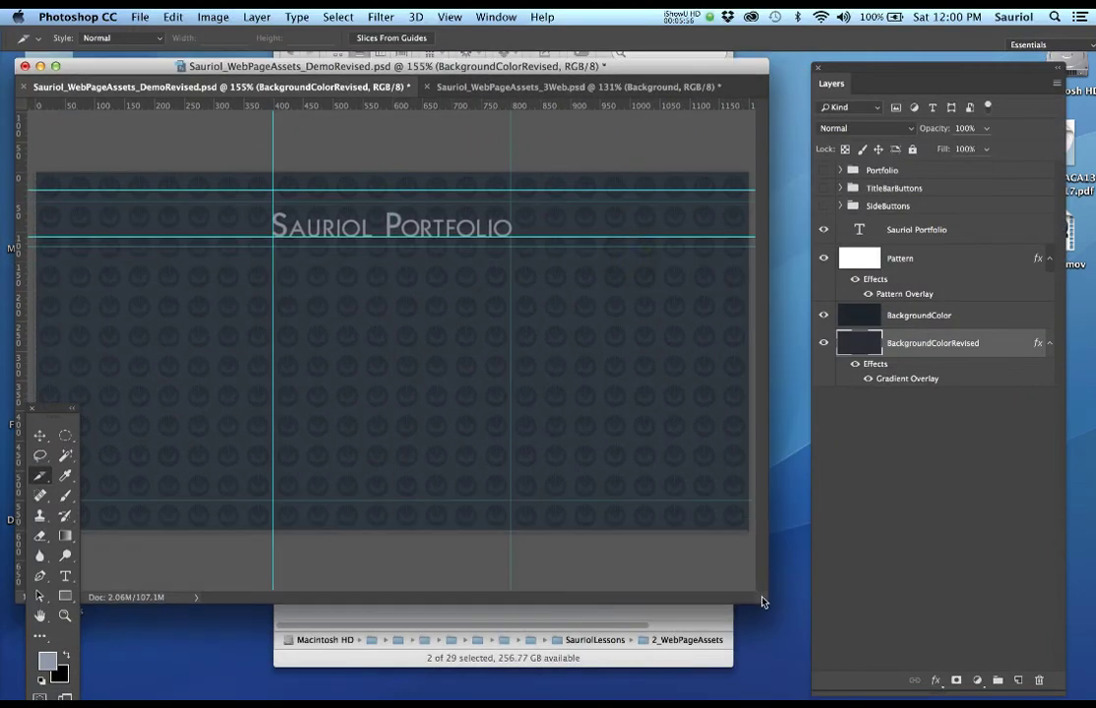
# Hide the BackgroundColor layer and toggle the Gradient Overlay effect off and on to compare.
pyautogui.moveTo(767, 599); pyautogui.dragTo(810, 686)
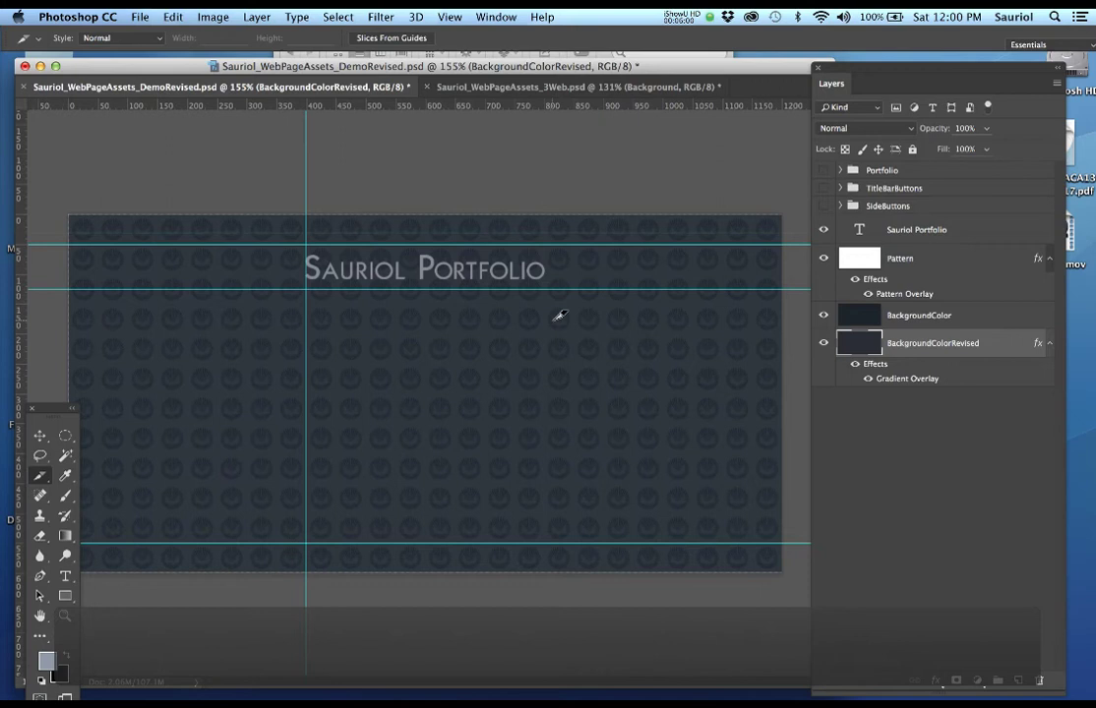
pyautogui.press('f')
pyautogui.moveTo(586, 352); pyautogui.dragTo(461, 285)
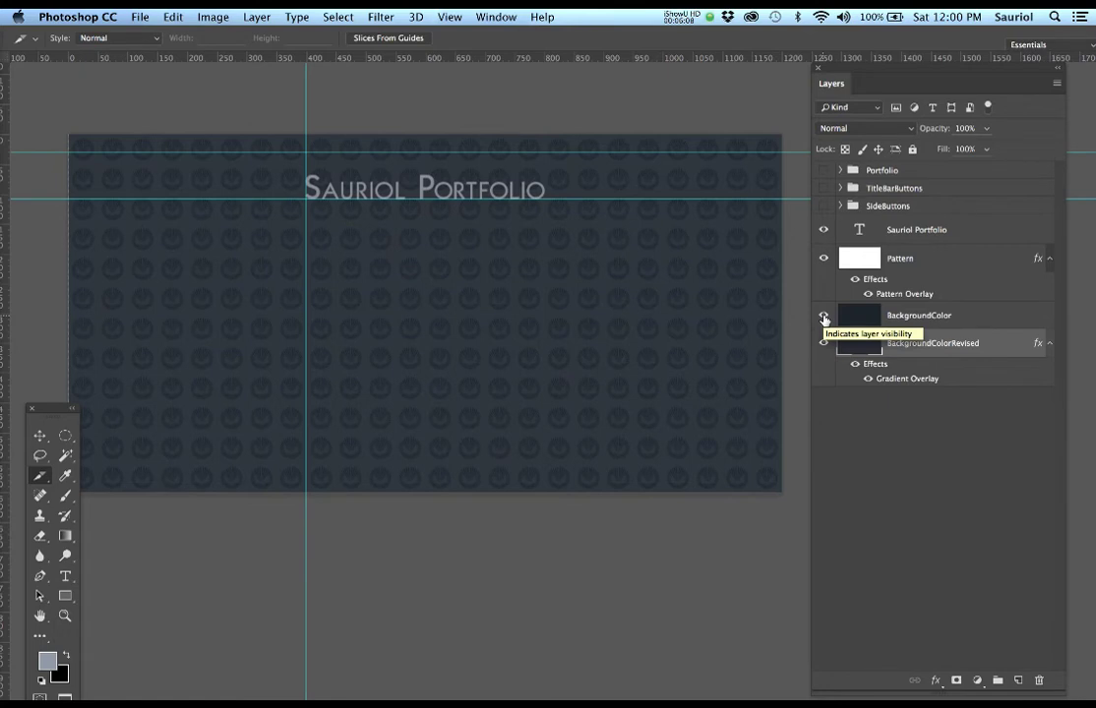
pyautogui.click(824, 317)
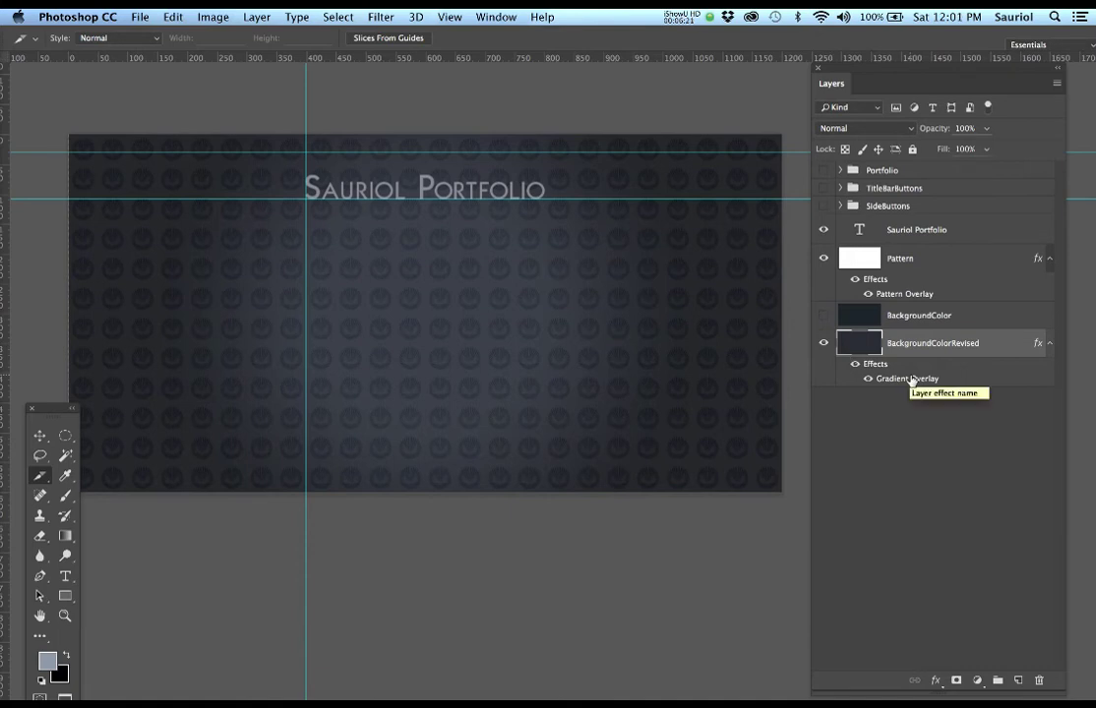
pyautogui.click(869, 380)
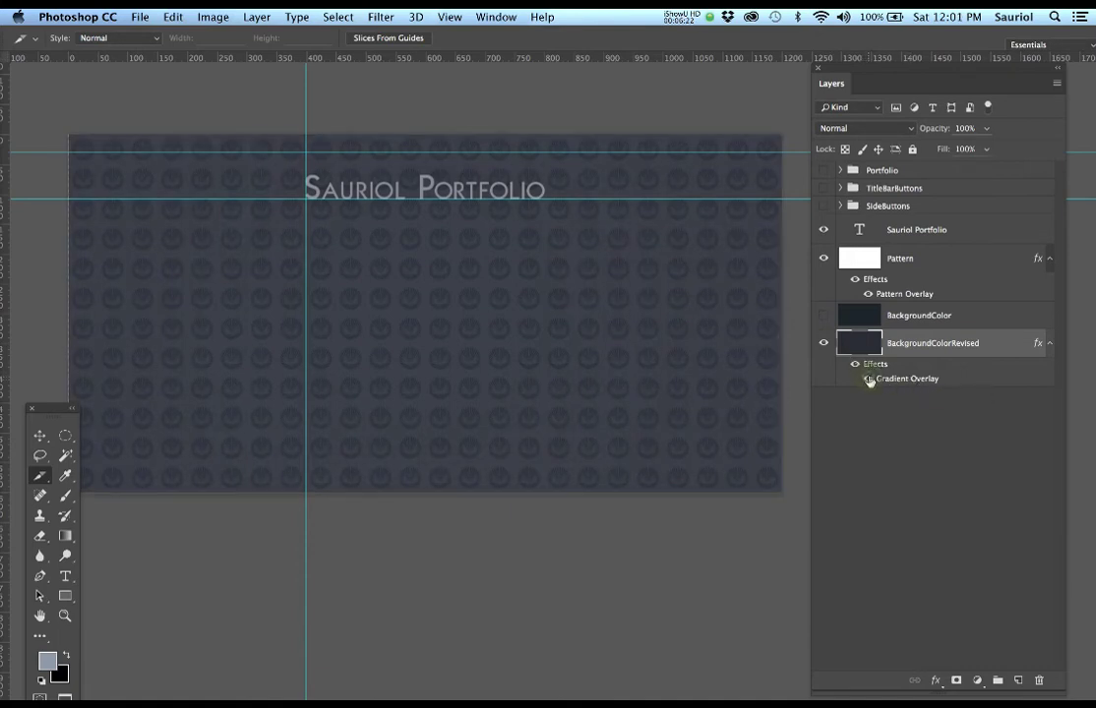
pyautogui.click(869, 380)
pyautogui.click(869, 380)
pyautogui.click(869, 380)
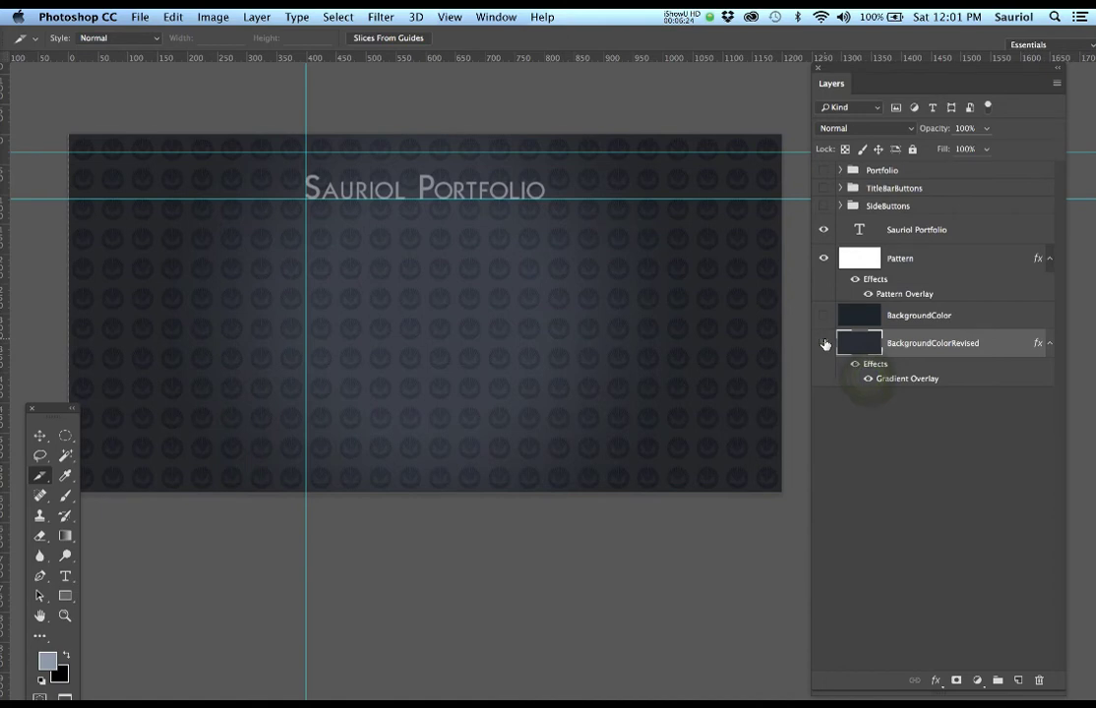
# Hide BackgroundColorRevised, show BackgroundColor again and select it.
pyautogui.click(824, 344)
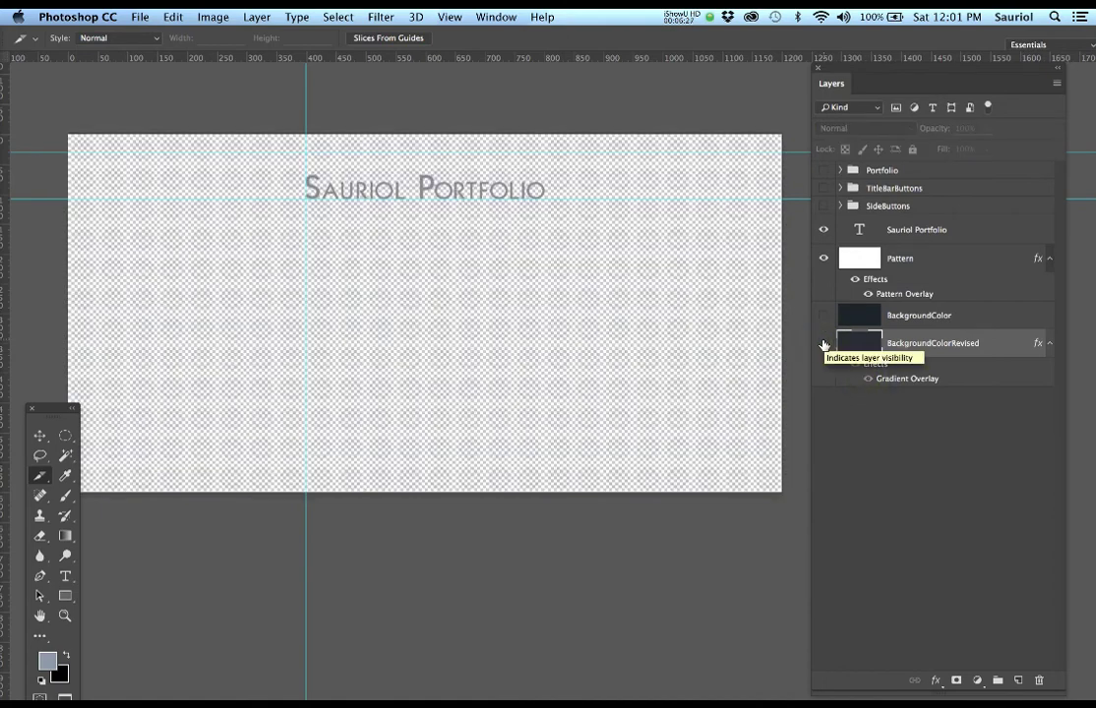
pyautogui.click(825, 316)
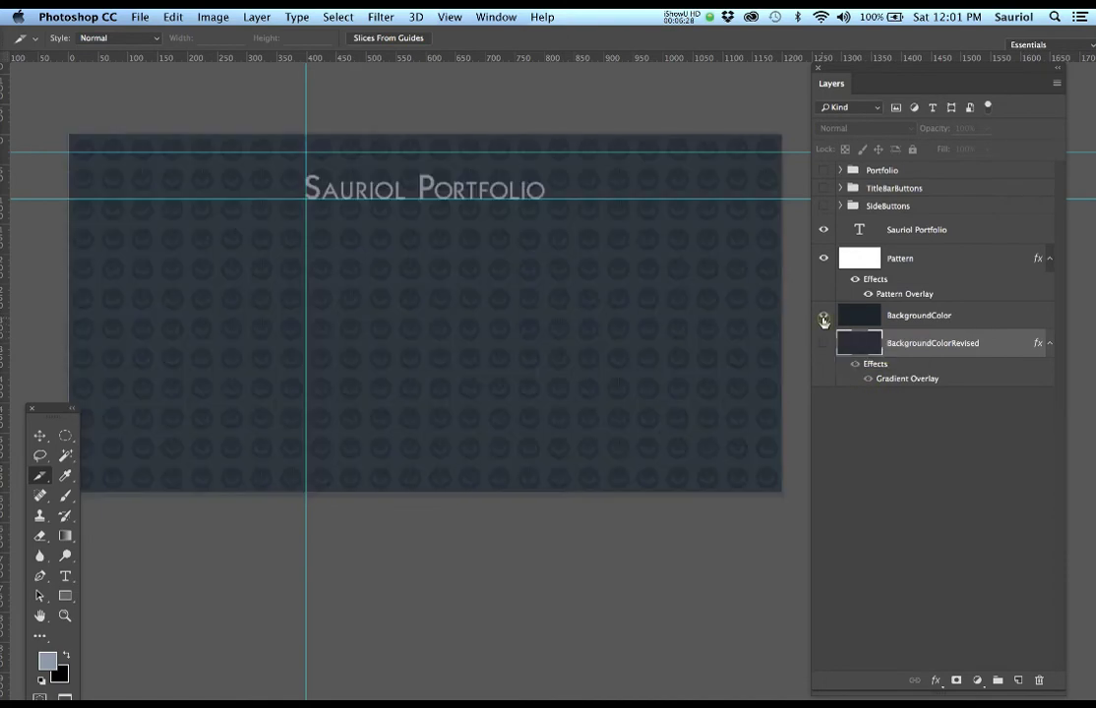
pyautogui.click(942, 315)
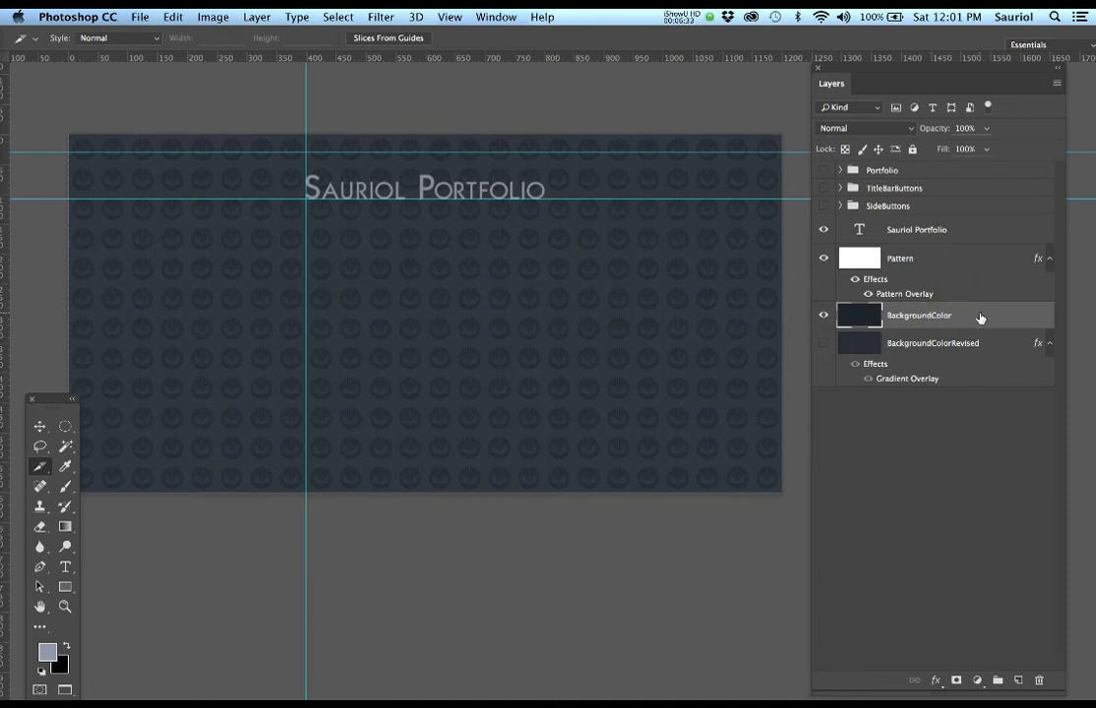
# Open Layer Style for BackgroundColor and enable Gradient Overlay.
pyautogui.doubleClick(981, 313)
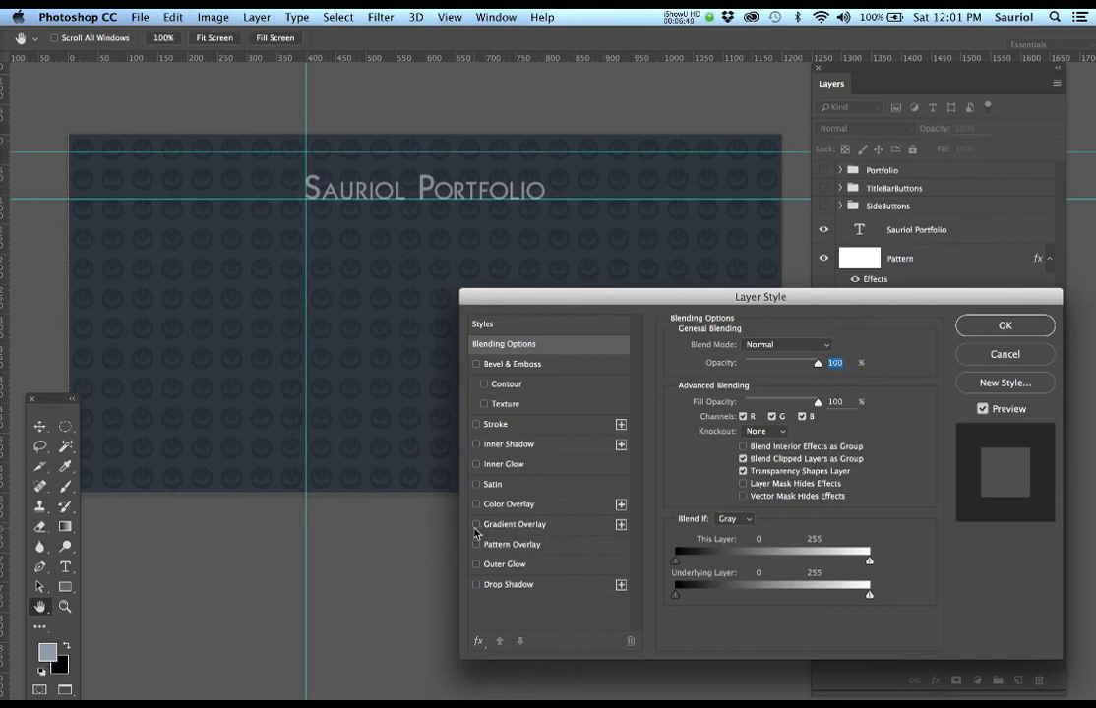
pyautogui.click(572, 529)
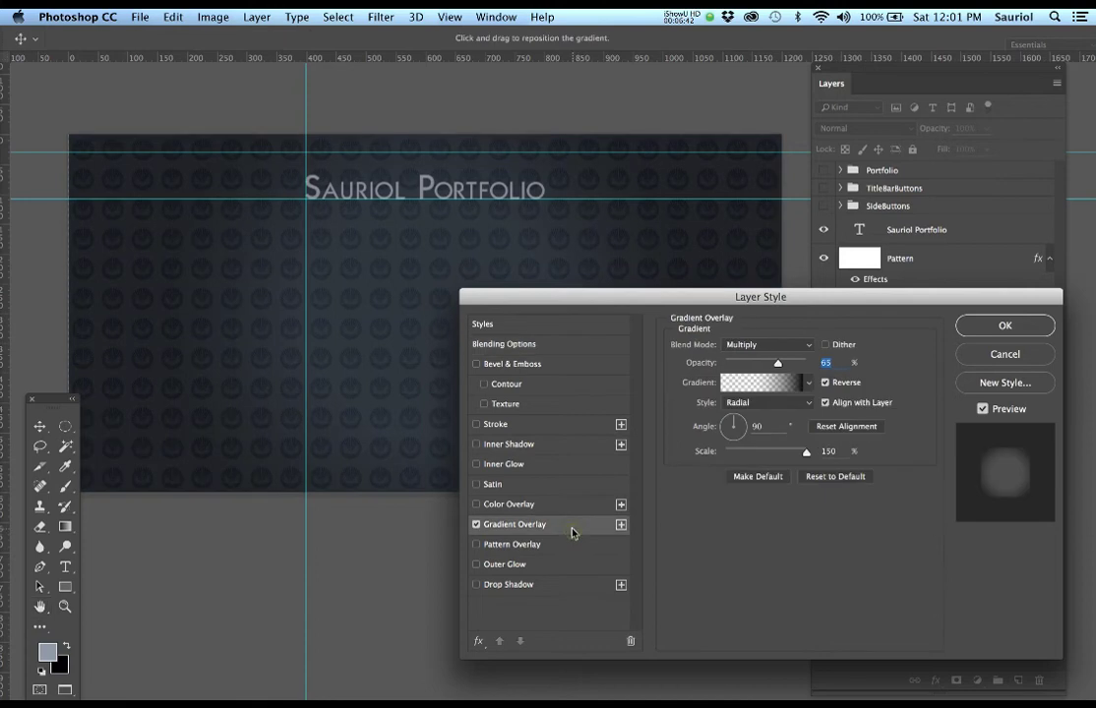
pyautogui.moveTo(618, 300); pyautogui.dragTo(651, 326)
pyautogui.moveTo(460, 235); pyautogui.dragTo(406, 170)
pyautogui.scroll(-1, 429, 208)
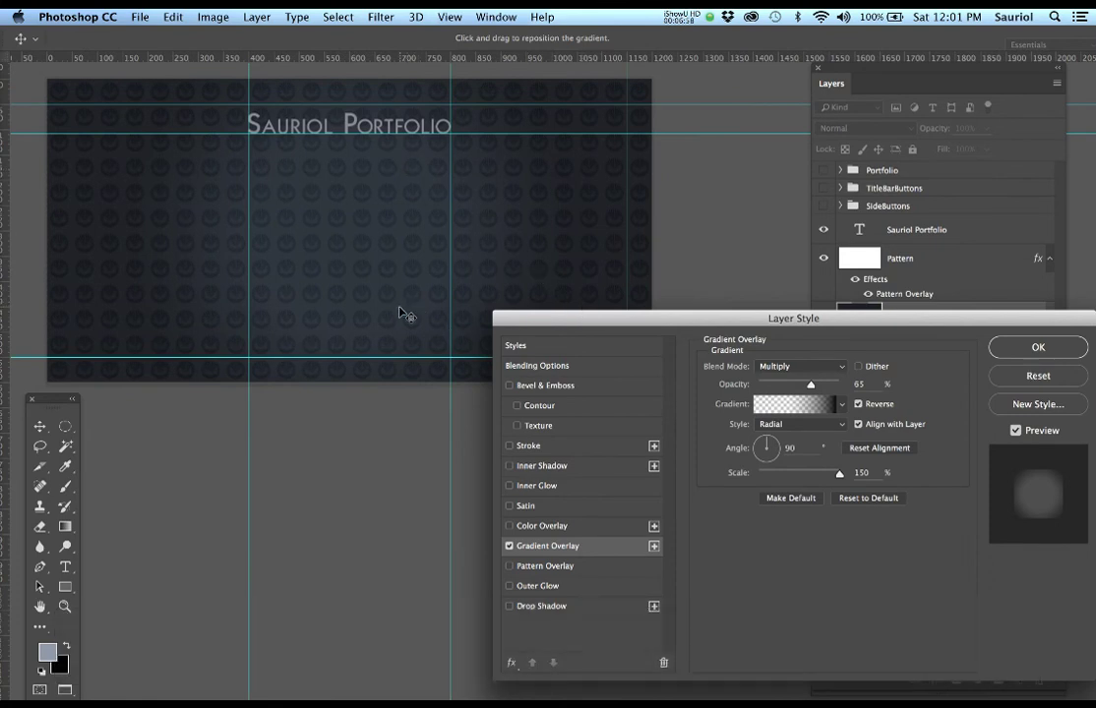
pyautogui.scroll(2, 401, 313)
pyautogui.scroll(-4, 400, 313)
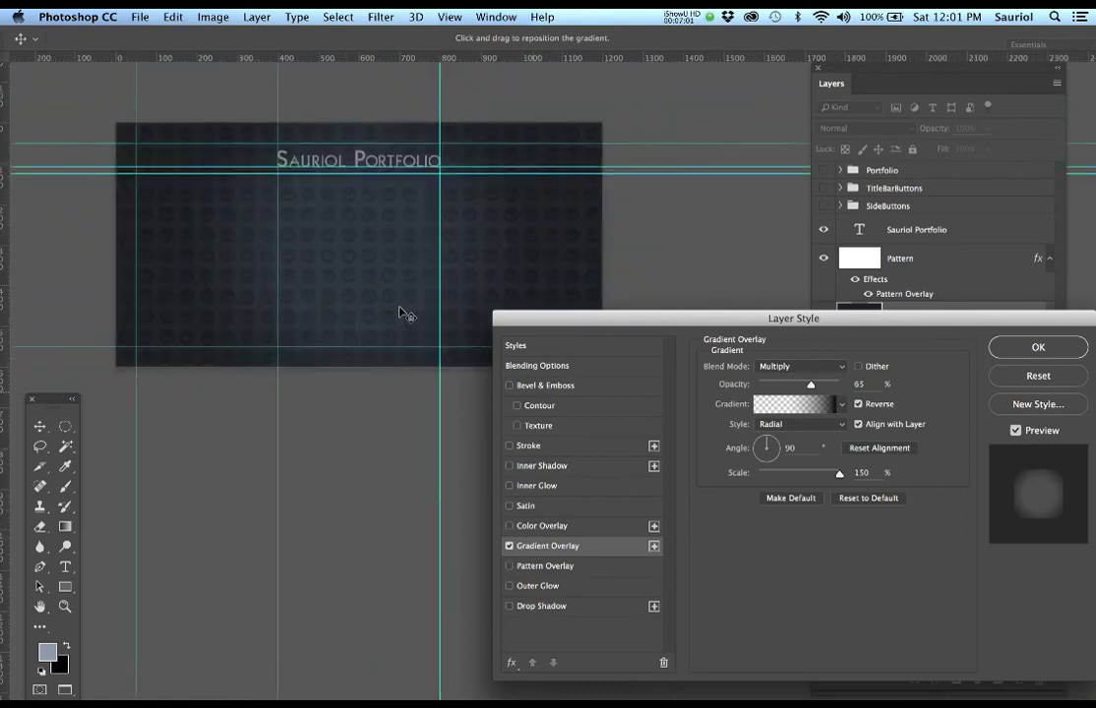
pyautogui.scroll(1, 400, 313)
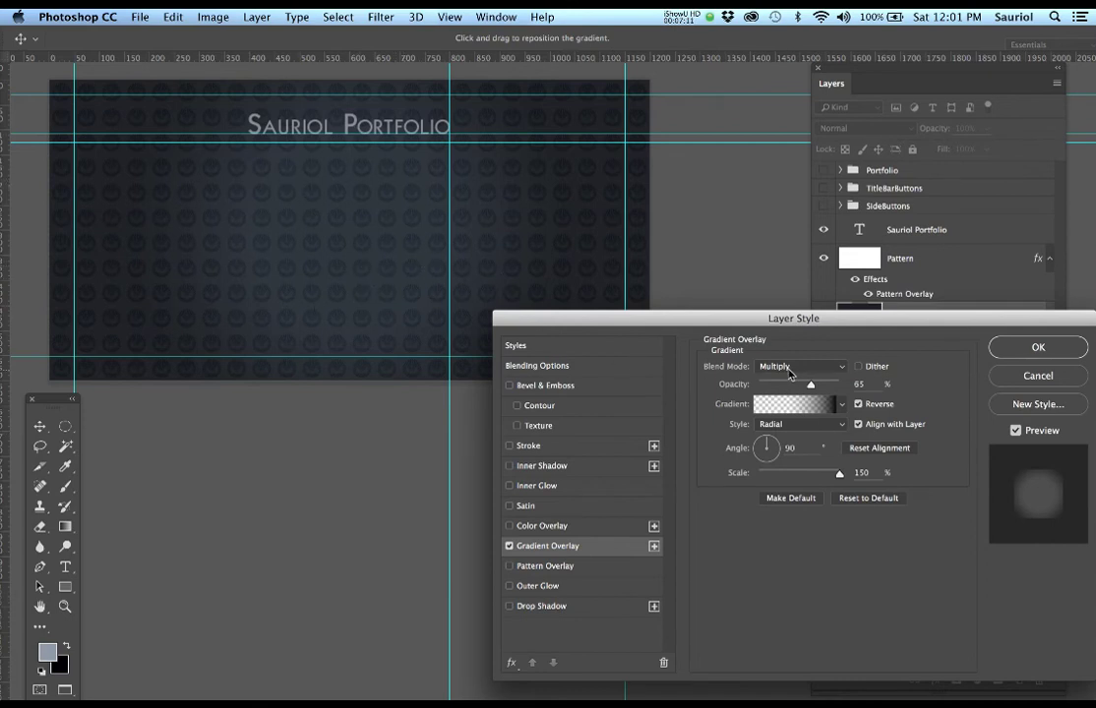
# Keep the overlay's blend mode Multiply and style Radial, and open its gradient for editing.
pyautogui.click(801, 371)
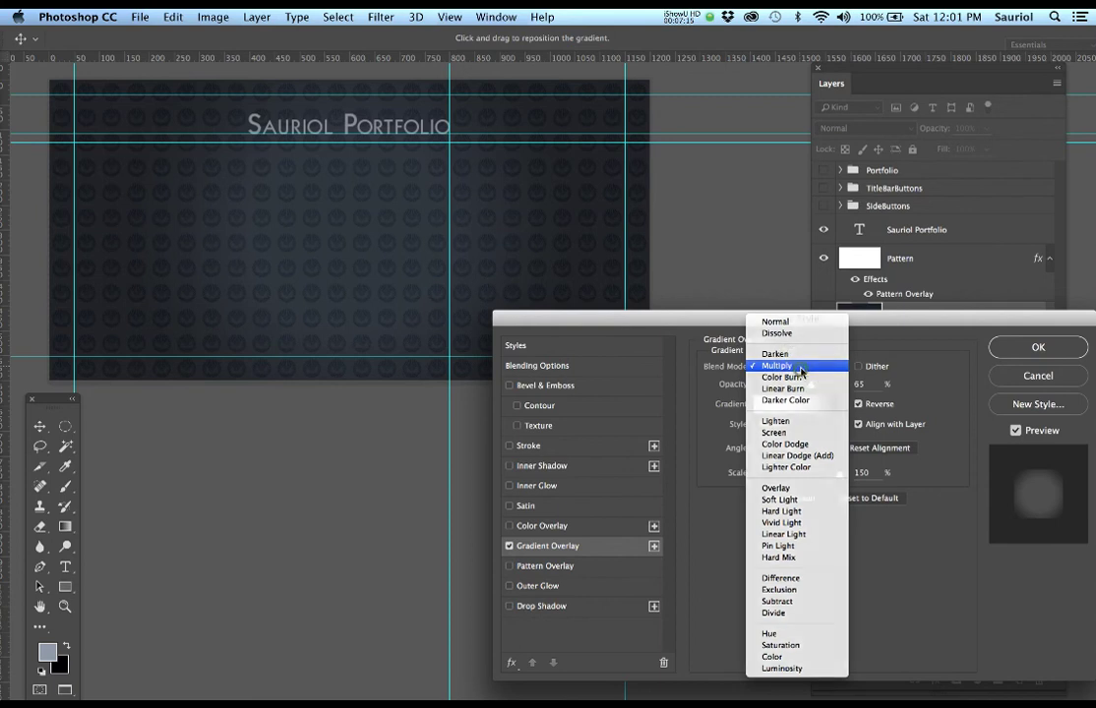
pyautogui.click(801, 367)
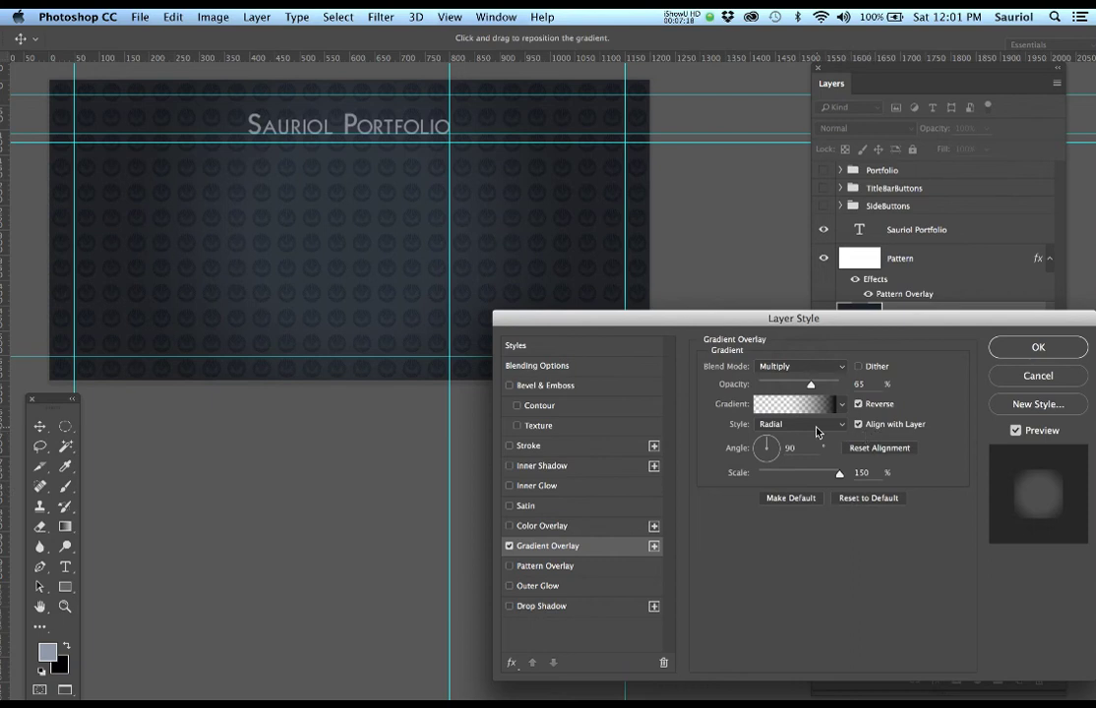
pyautogui.click(808, 431)
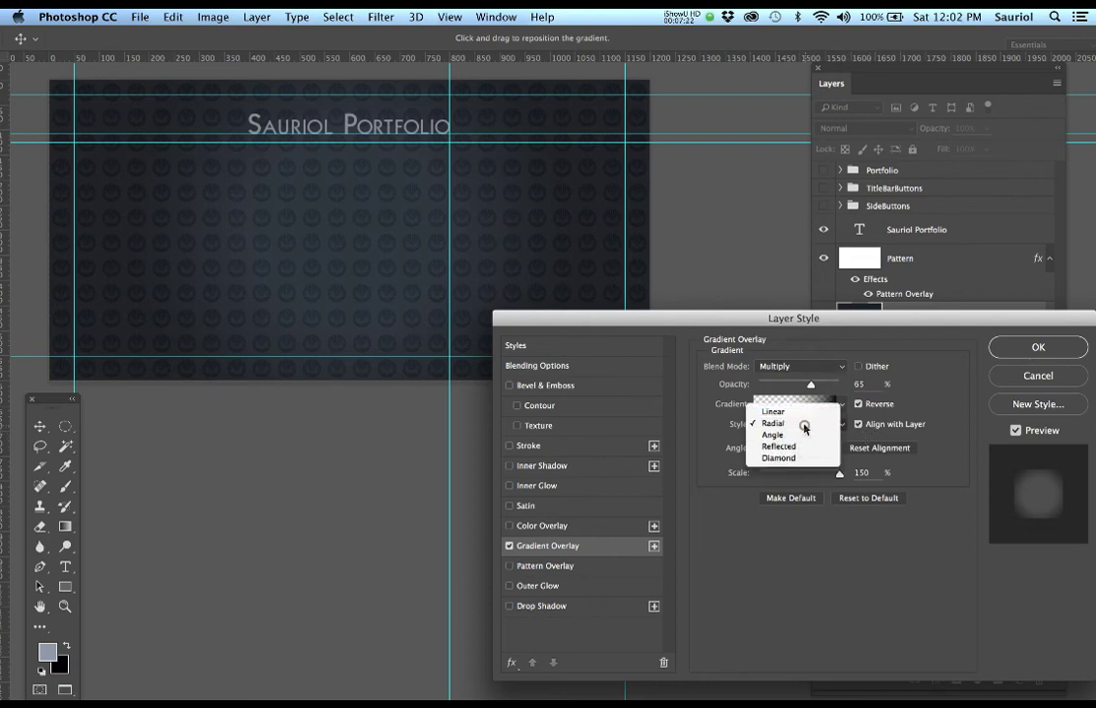
pyautogui.click(802, 425)
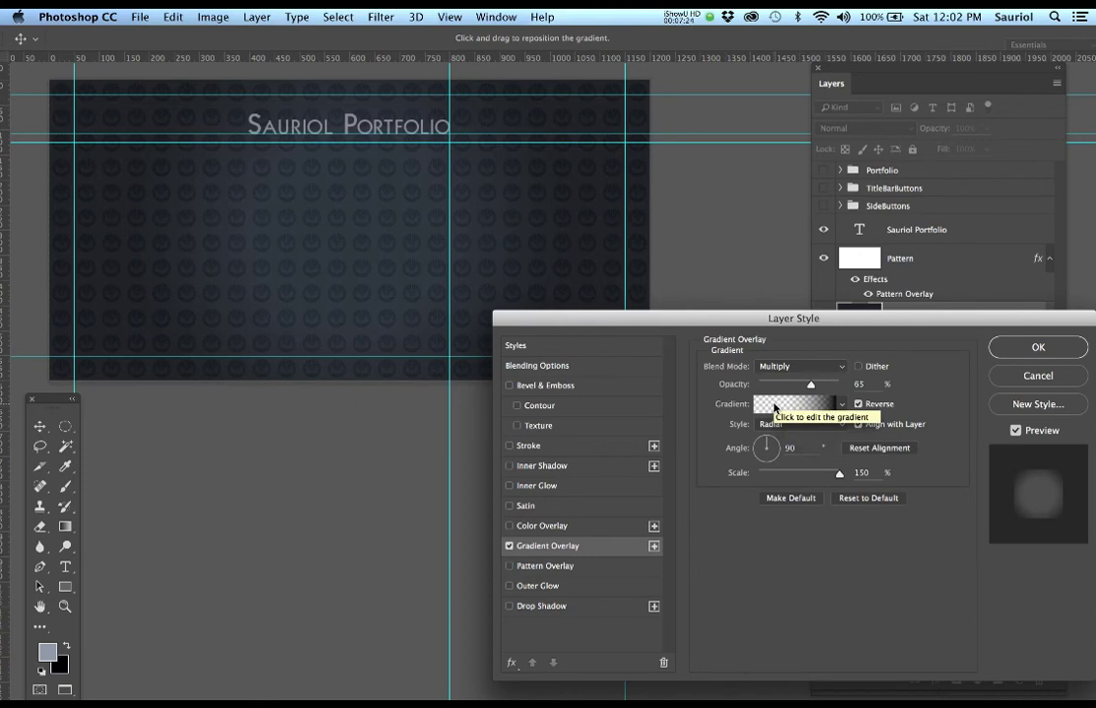
pyautogui.click(775, 405)
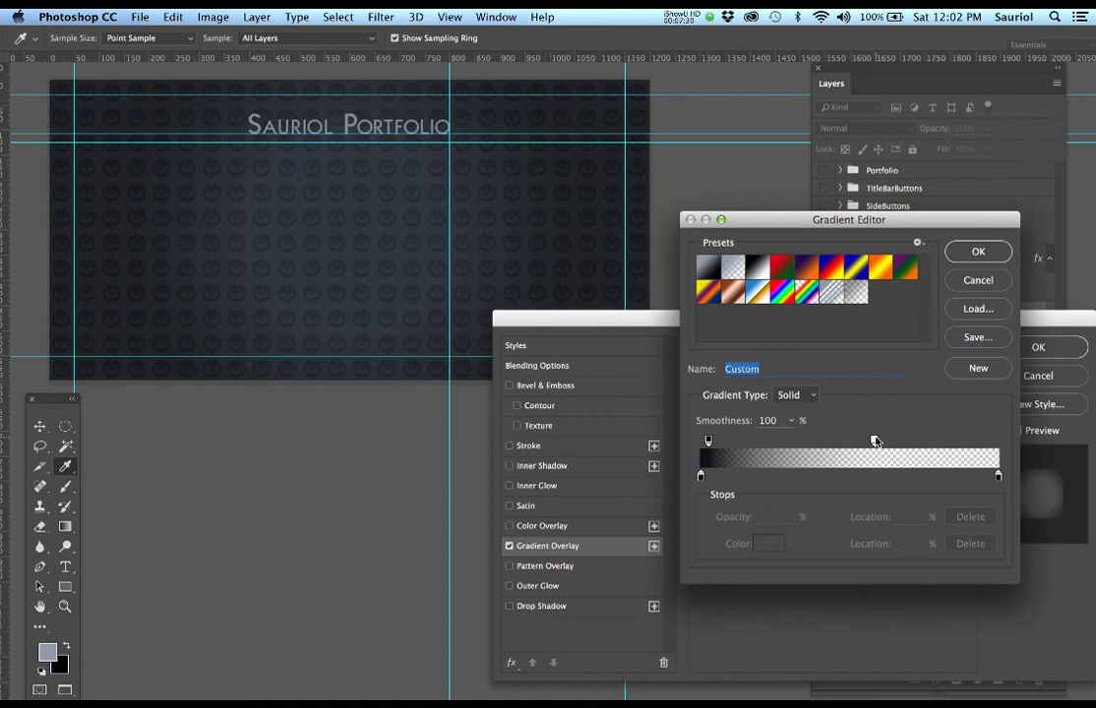
# Try the transparent stop at the gradient's end, about 61% and 42%, then cancel the editor.
pyautogui.moveTo(876, 442); pyautogui.dragTo(1003, 448)
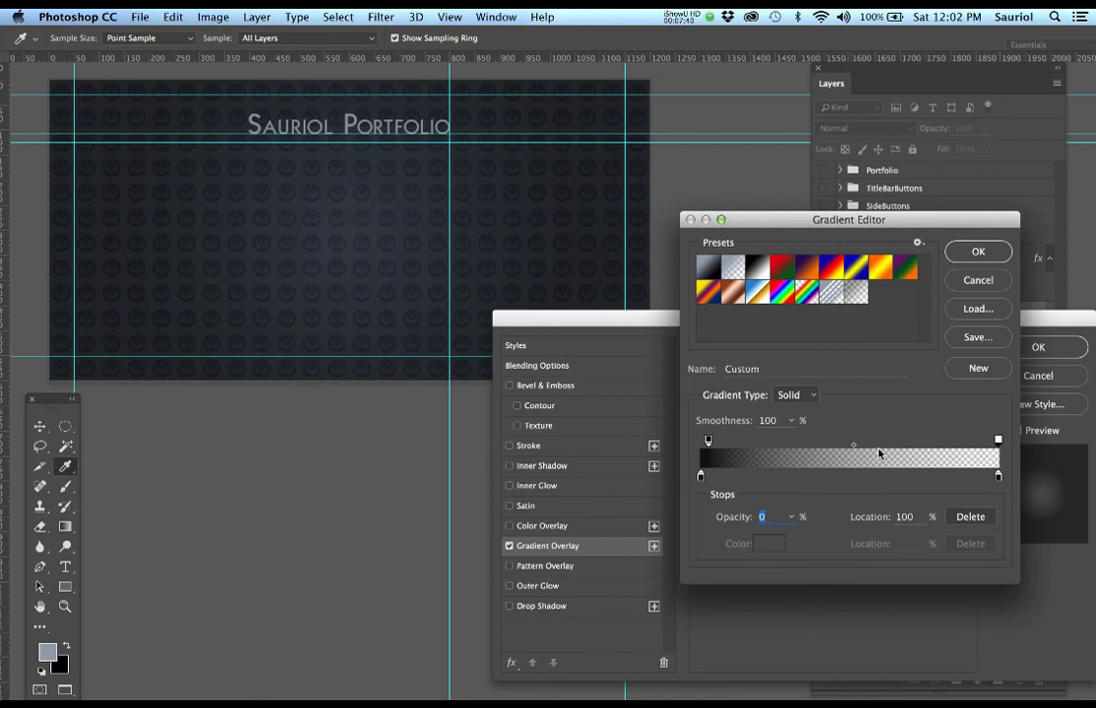
pyautogui.moveTo(999, 443); pyautogui.dragTo(883, 445)
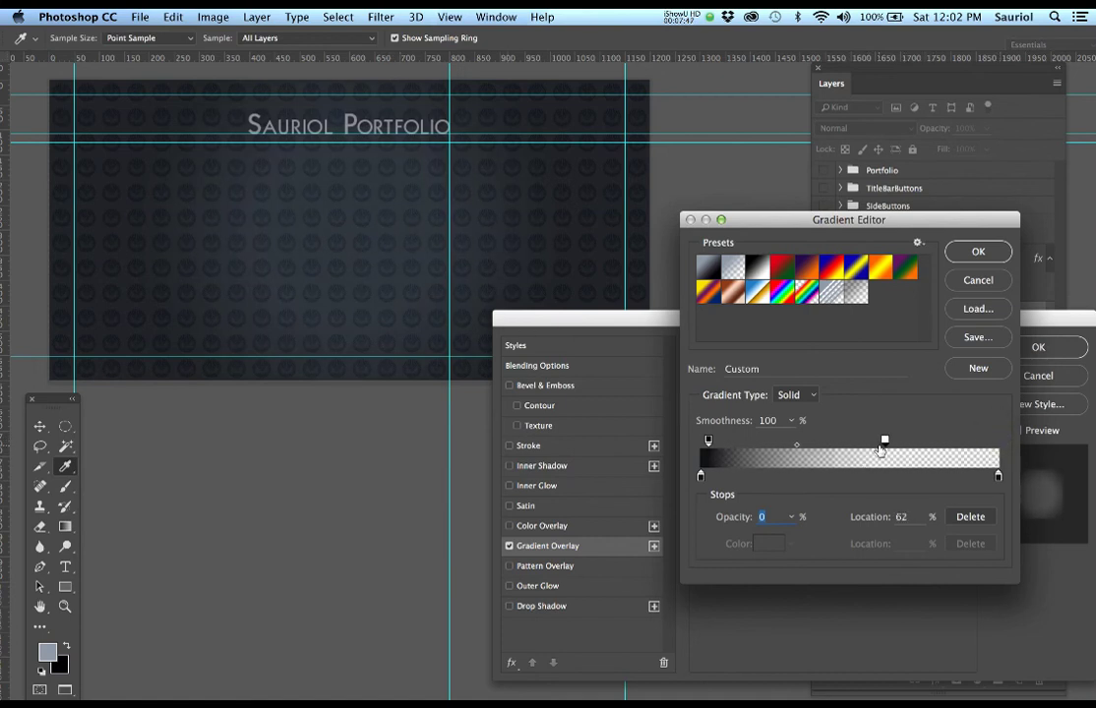
pyautogui.moveTo(884, 442); pyautogui.dragTo(827, 445)
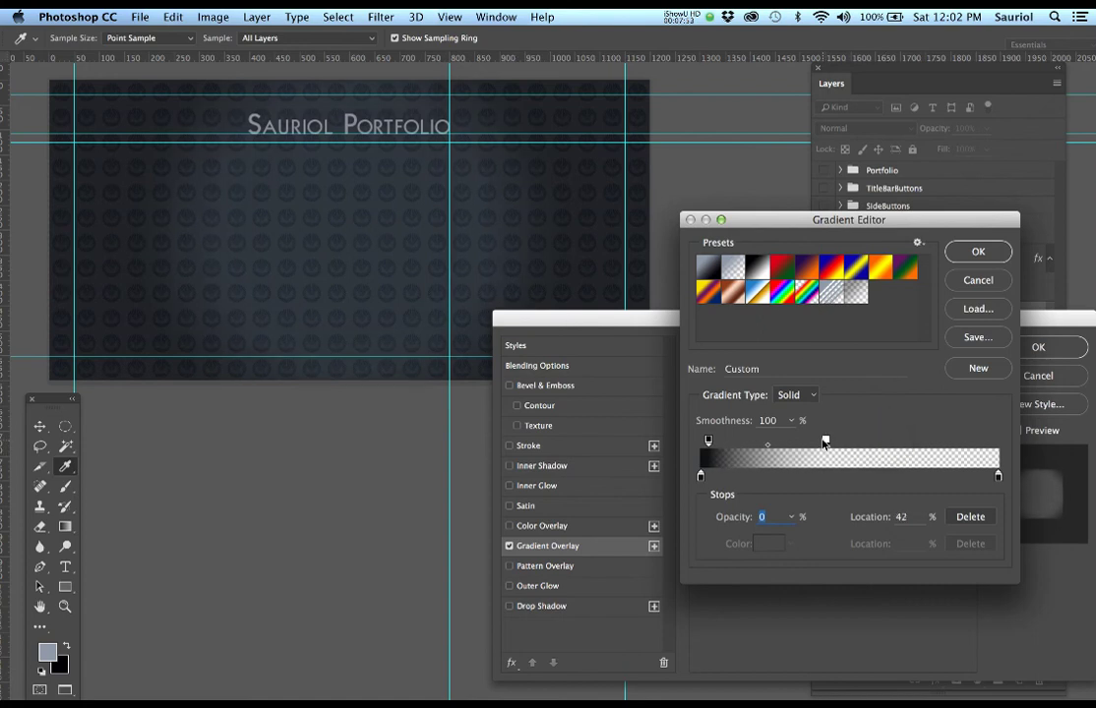
pyautogui.moveTo(825, 442); pyautogui.dragTo(873, 443)
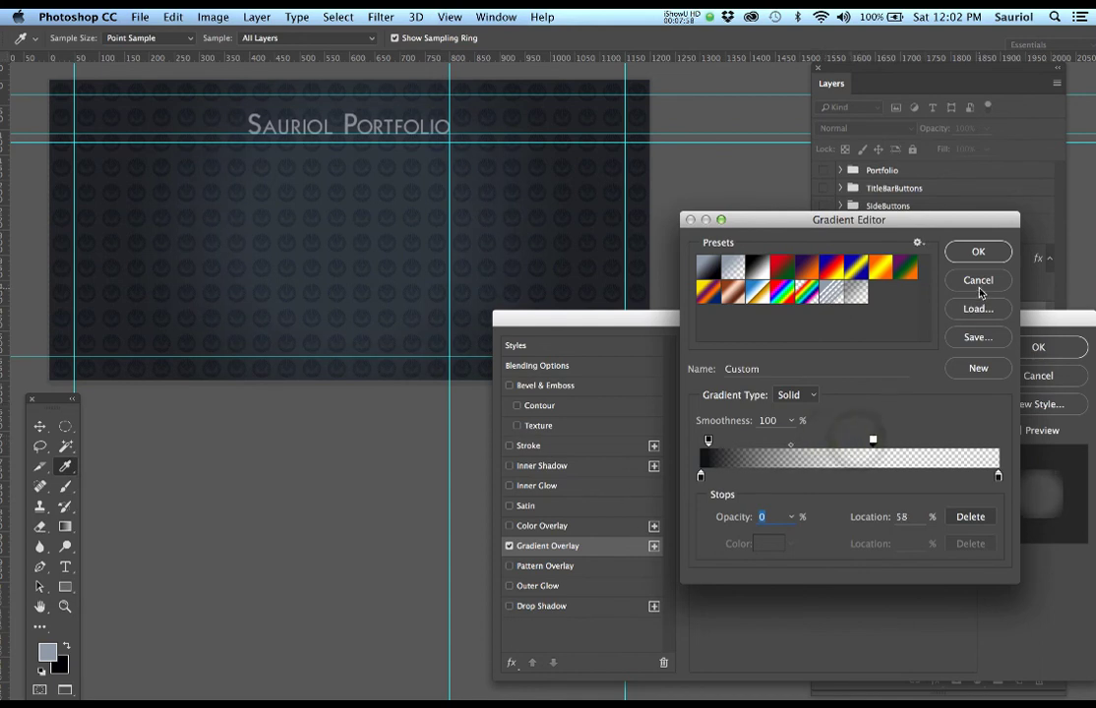
pyautogui.click(978, 288)
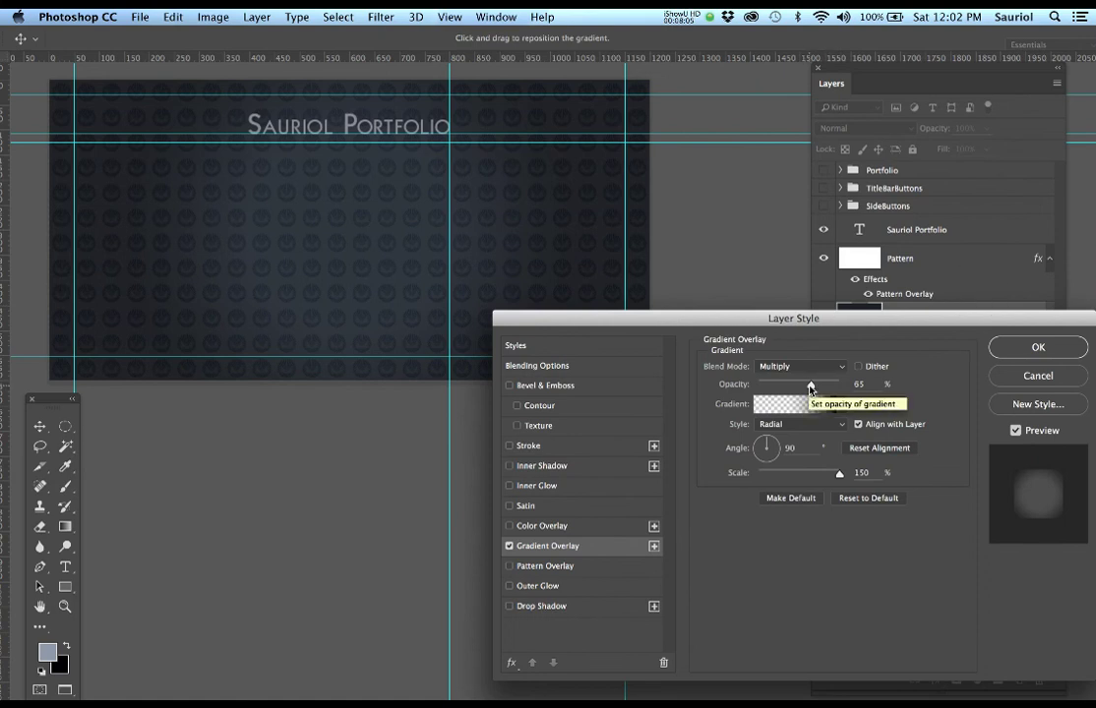
# Nudge the Gradient Overlay Opacity slider toward 59%.
pyautogui.moveTo(811, 388); pyautogui.dragTo(815, 388)
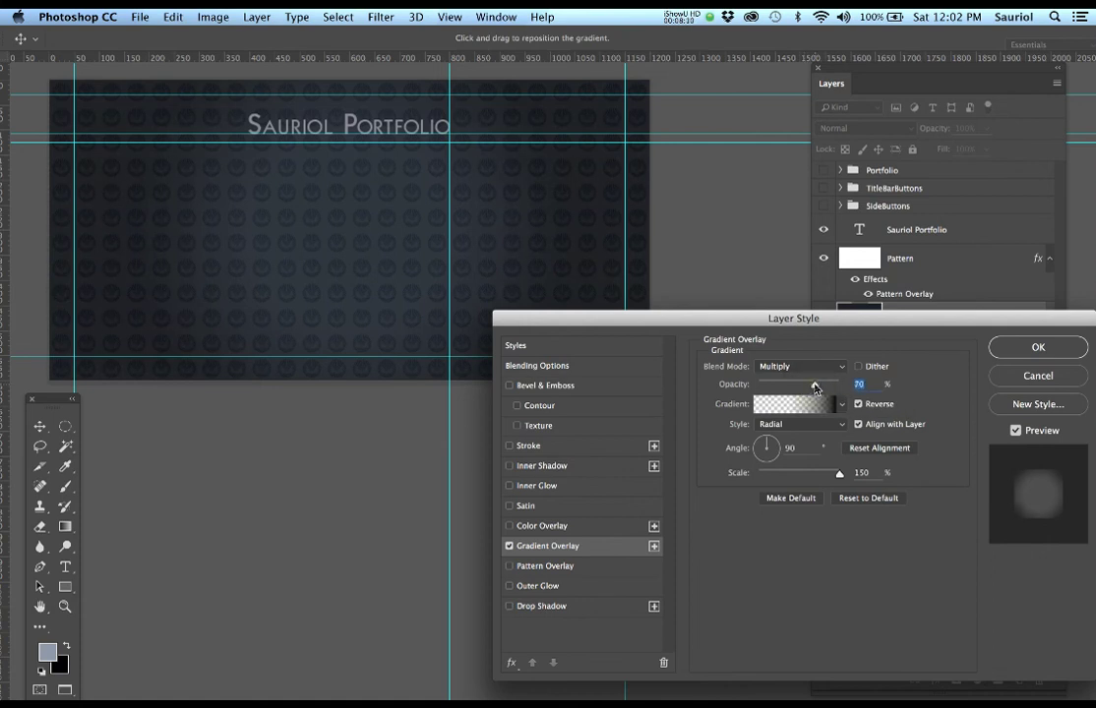
pyautogui.moveTo(816, 388)
pyautogui.mouseDown()
pyautogui.moveTo(840, 393)
pyautogui.moveTo(805, 388)
pyautogui.mouseUp()
# Cancel, then reapply a Gradient Overlay to BackgroundColor at 80% opacity.
pyautogui.click(1030, 376)
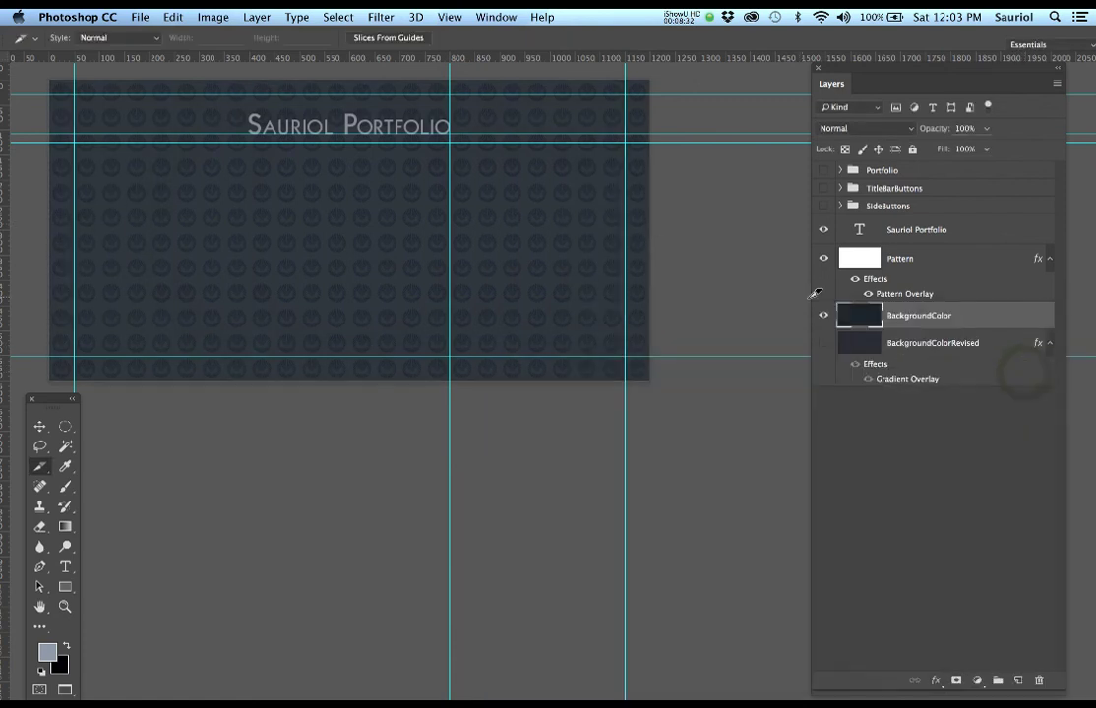
pyautogui.doubleClick(990, 314)
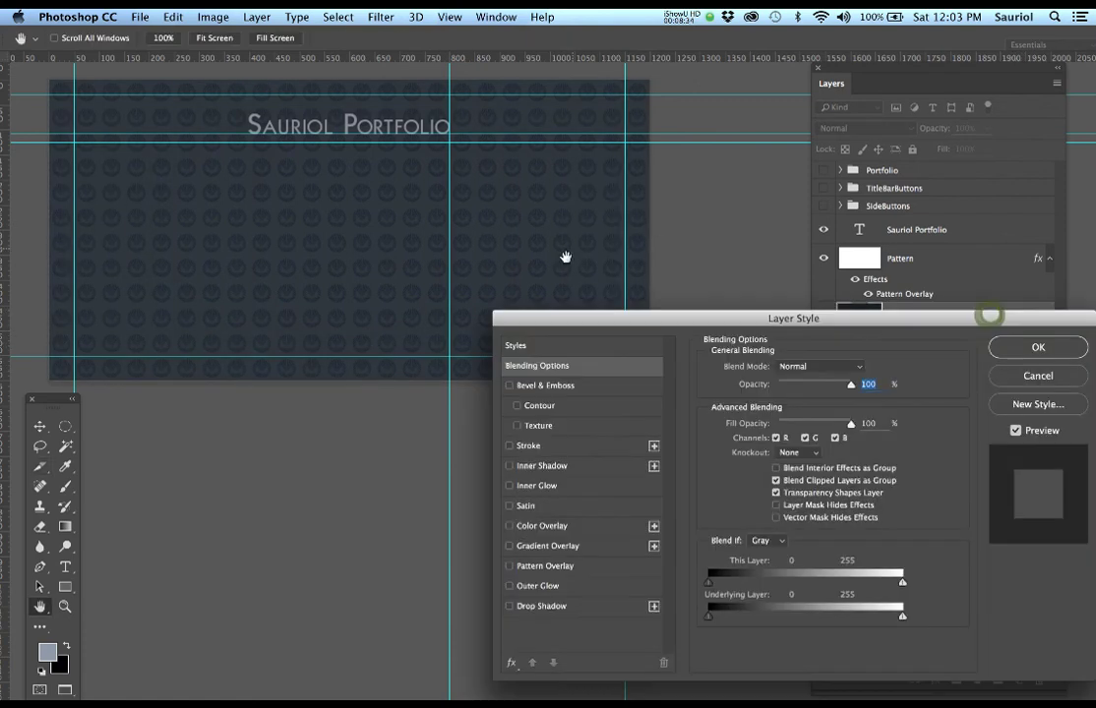
pyautogui.click(619, 548)
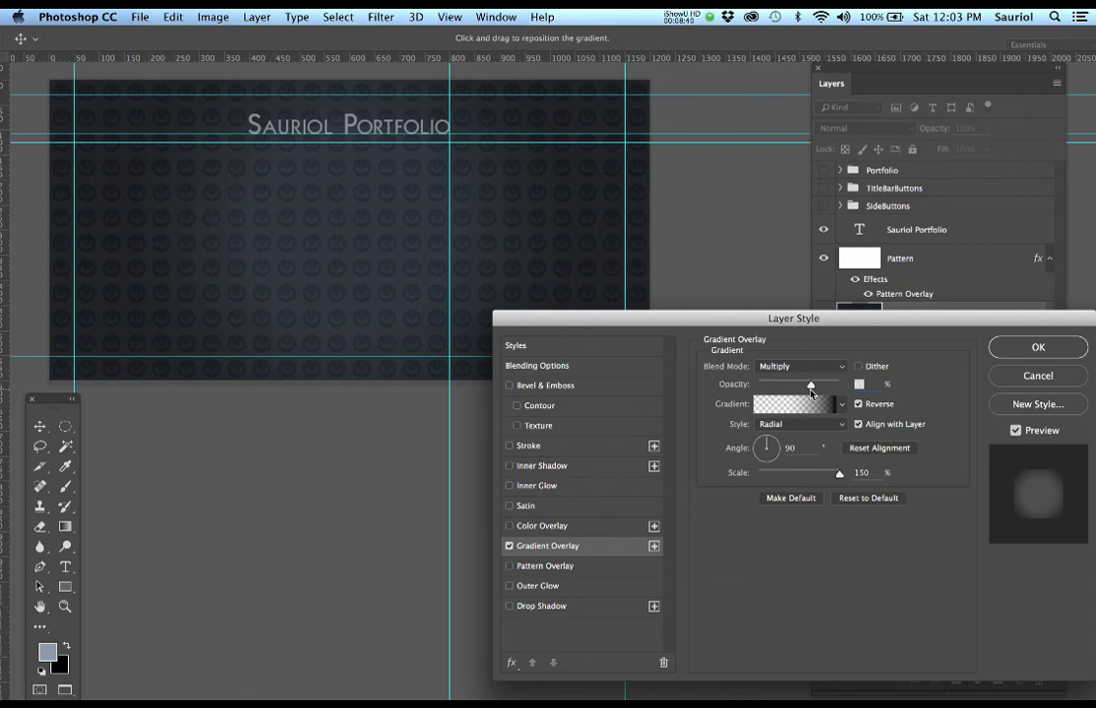
pyautogui.click(811, 388)
pyautogui.moveTo(816, 389); pyautogui.dragTo(824, 390)
pyautogui.click(1011, 349)
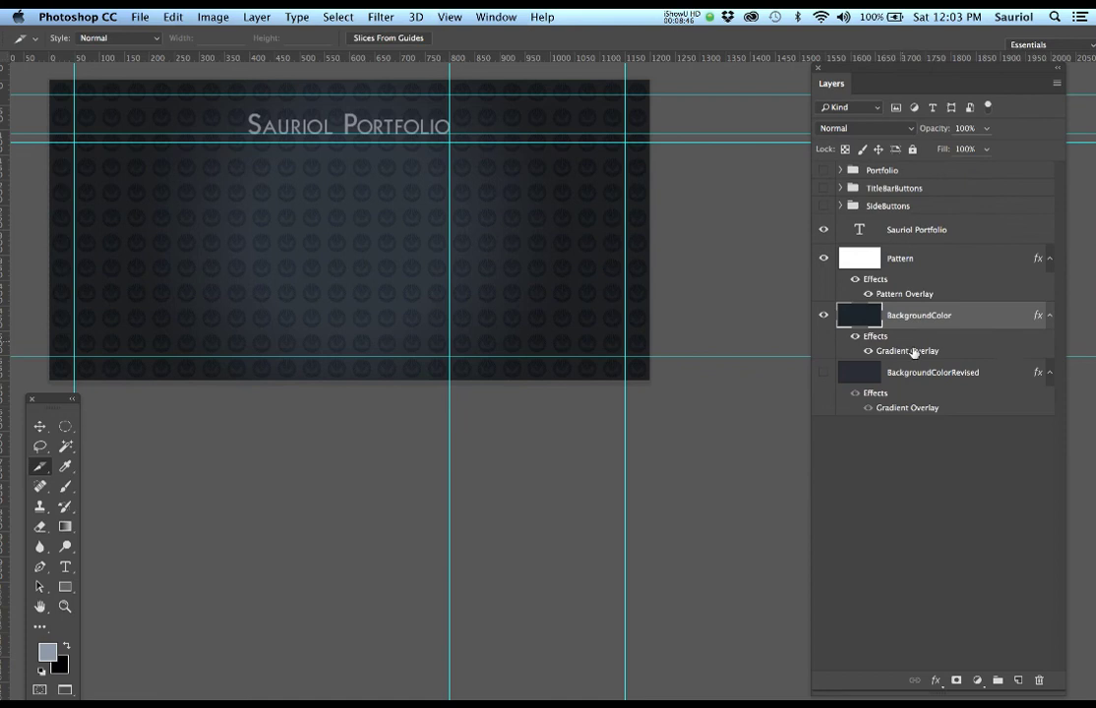
# Reopen the Gradient Overlay and lower its opacity to 67%.
pyautogui.doubleClick(890, 353)
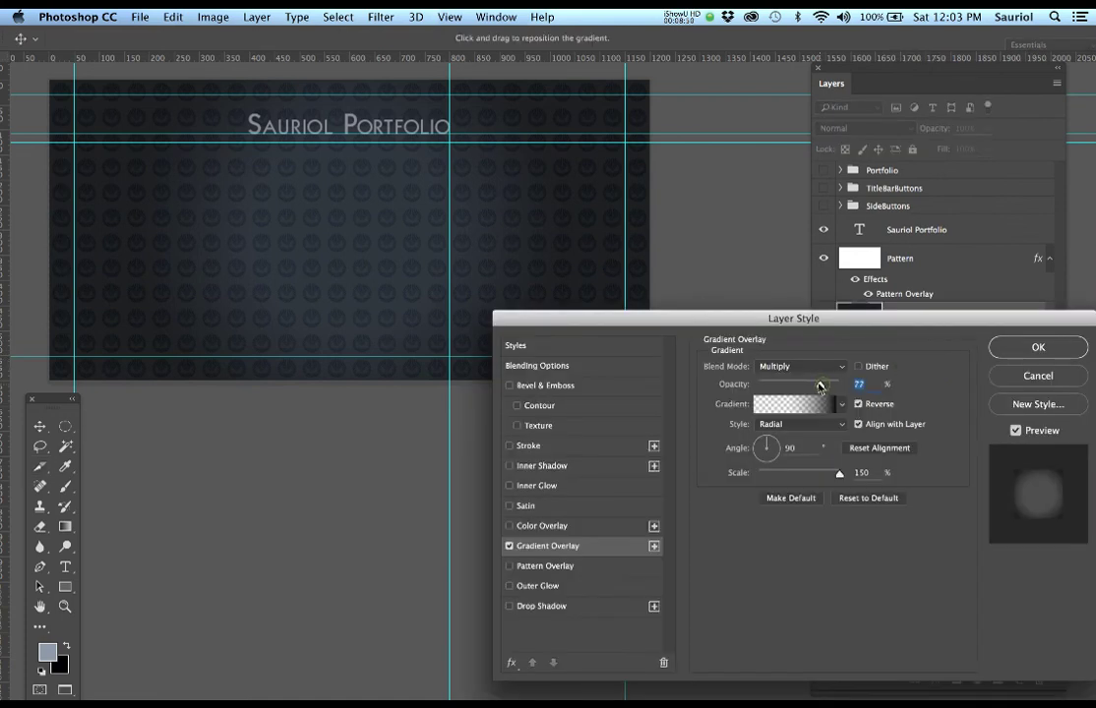
pyautogui.moveTo(822, 385); pyautogui.dragTo(810, 386)
pyautogui.click(1019, 348)
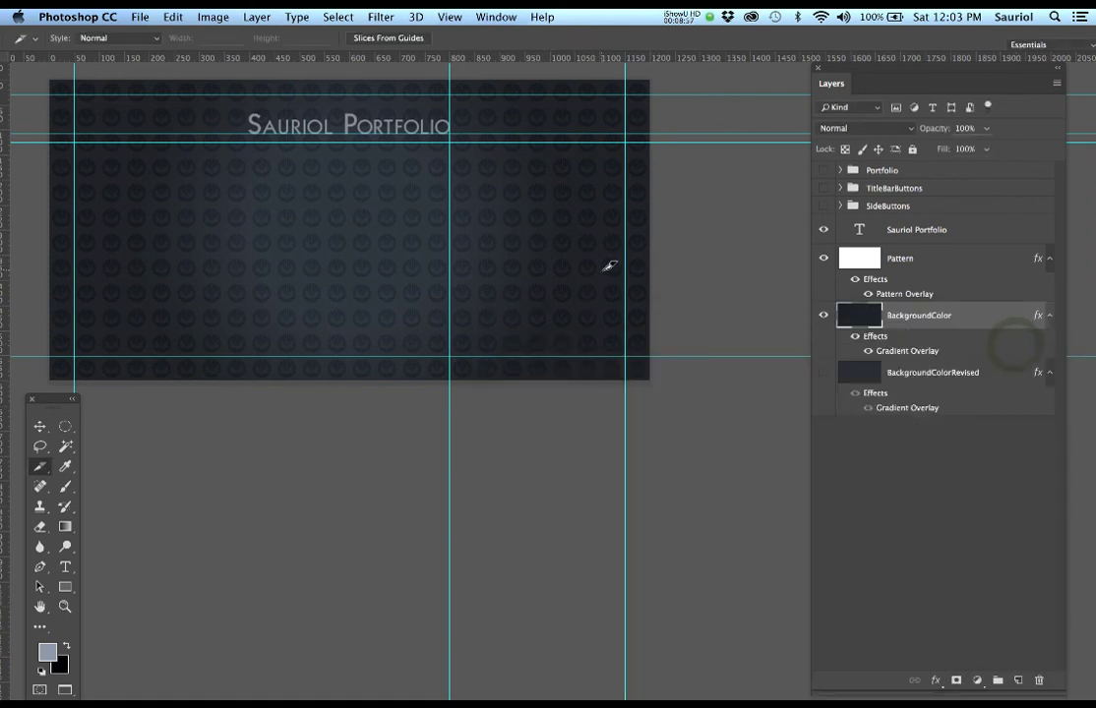
# Show the Portfolio, TitleBarButtons and SideButtons groups, then hide all panels.
pyautogui.moveTo(545, 275); pyautogui.dragTo(619, 398)
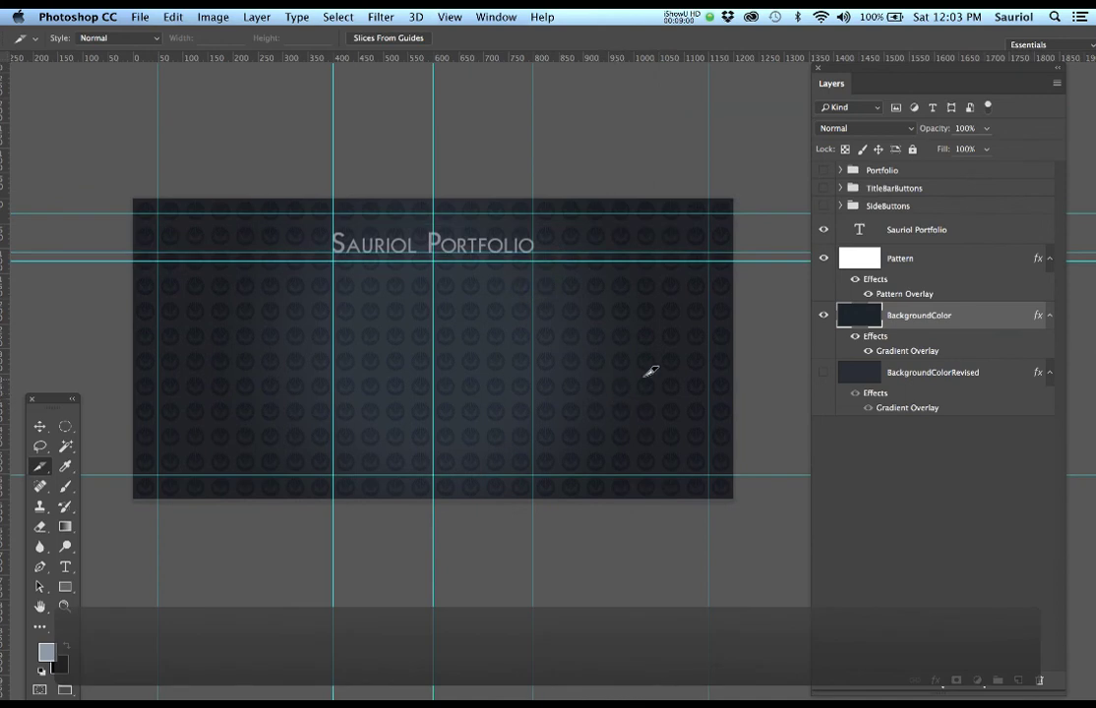
pyautogui.click(824, 170)
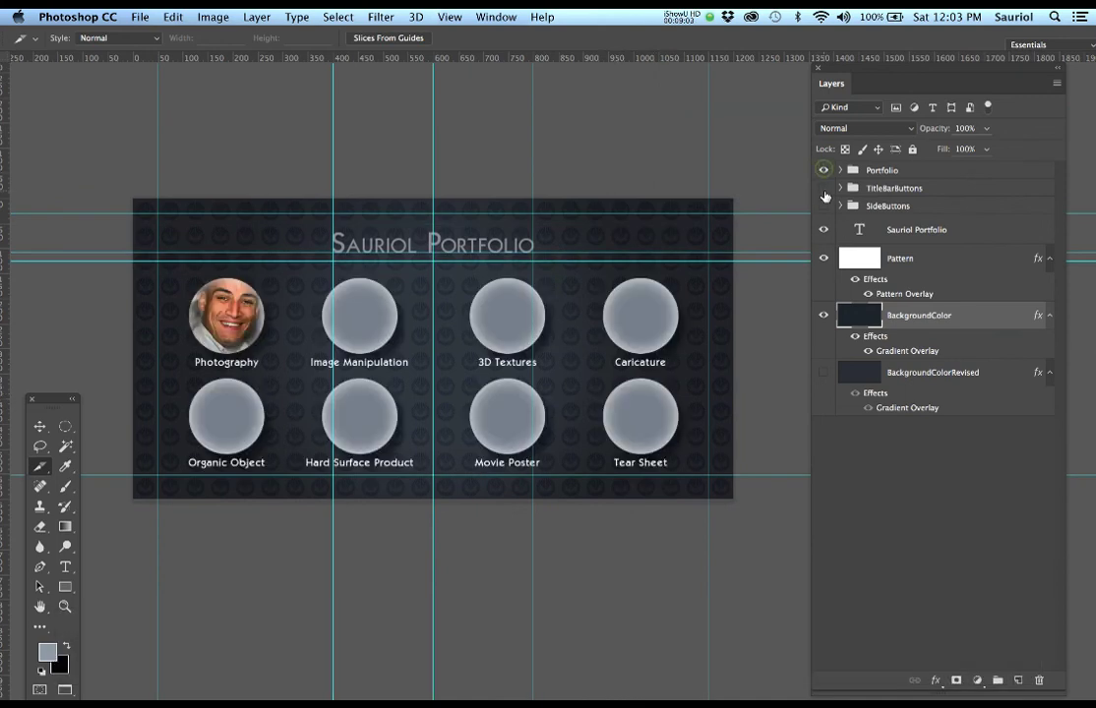
pyautogui.click(825, 188)
pyautogui.click(825, 206)
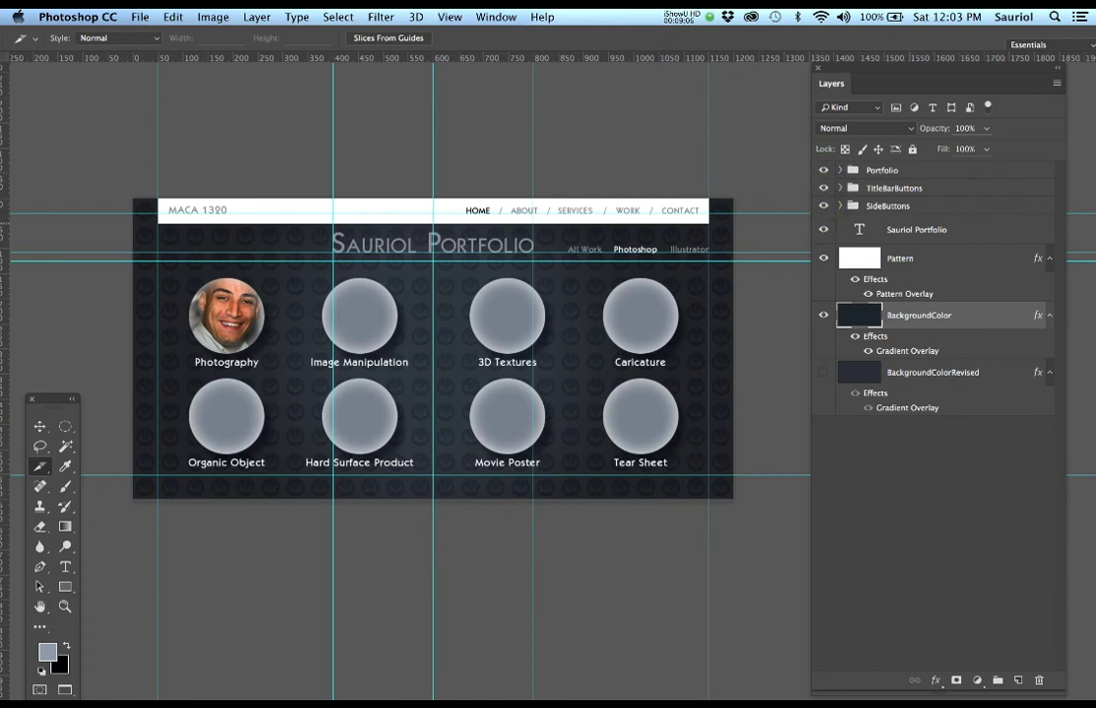
pyautogui.press('Tab')
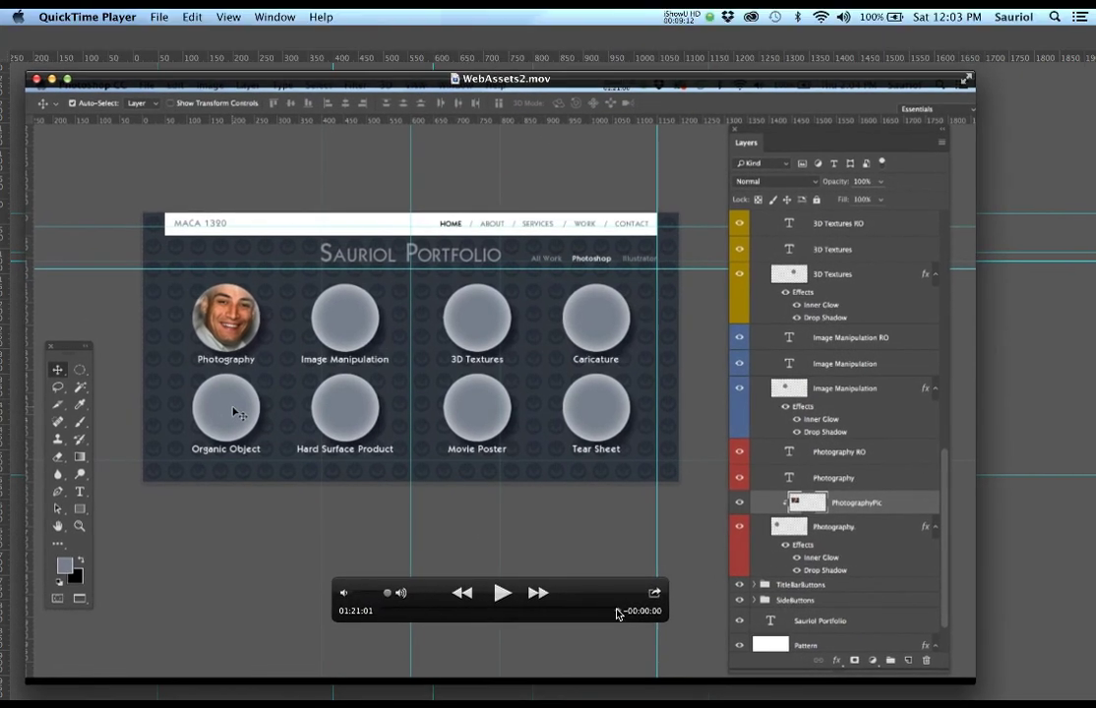
# Scrub WebAssets2.mov back to its end and drag its window to the right side of the screen.
pyautogui.moveTo(617, 614); pyautogui.dragTo(620, 612)
pyautogui.moveTo(334, 85); pyautogui.dragTo(1067, 128)
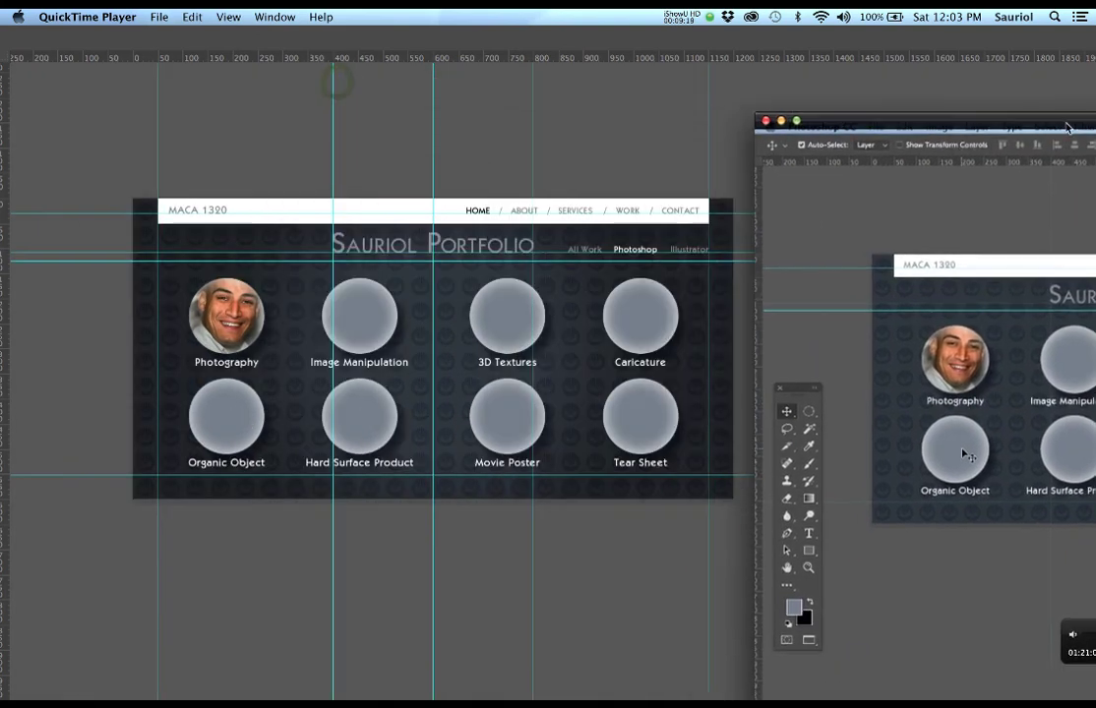